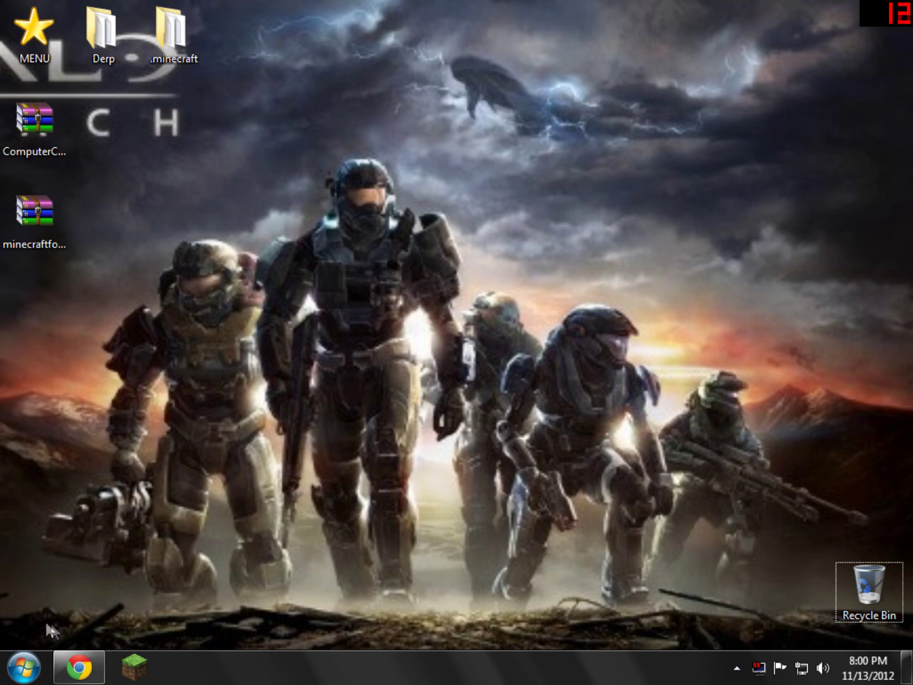
- Switch to Chrome and download ComputerCraft 1.46 for Minecraft 1.4.2 through its AdFly link in the forum thread
{"action": "left_click", "coordinate": [79, 666]}
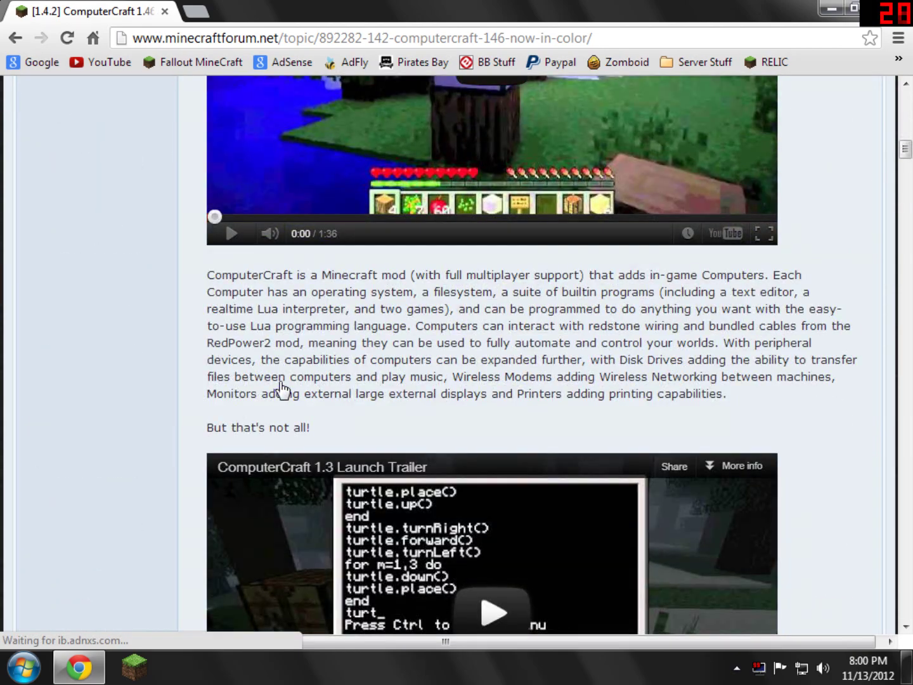
{"action": "scroll", "coordinate": [282, 389], "scroll_direction": "down", "scroll_amount": 10}
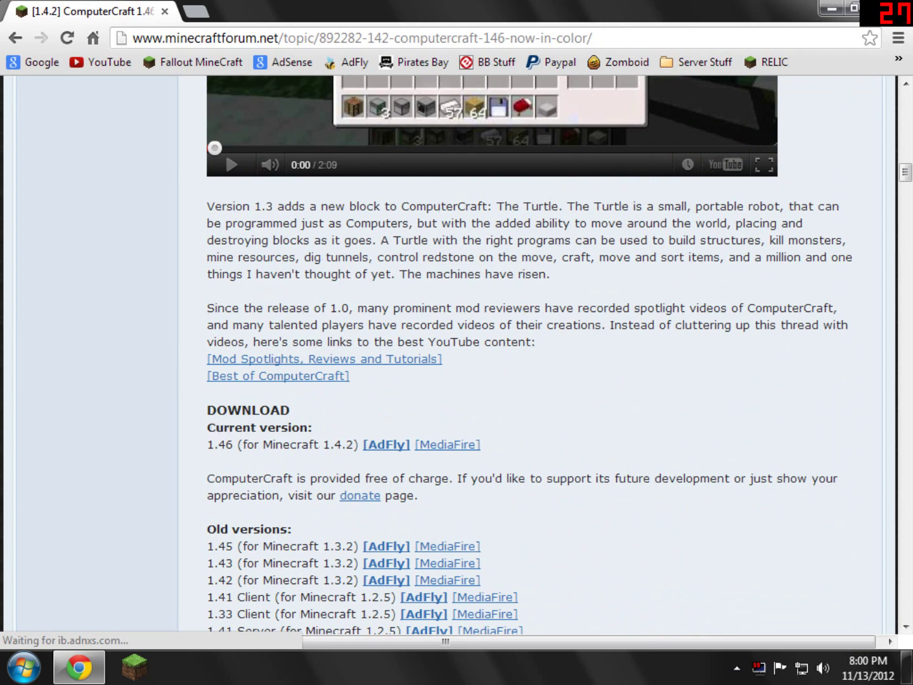
{"action": "scroll", "coordinate": [356, 343], "scroll_direction": "down", "scroll_amount": 3}
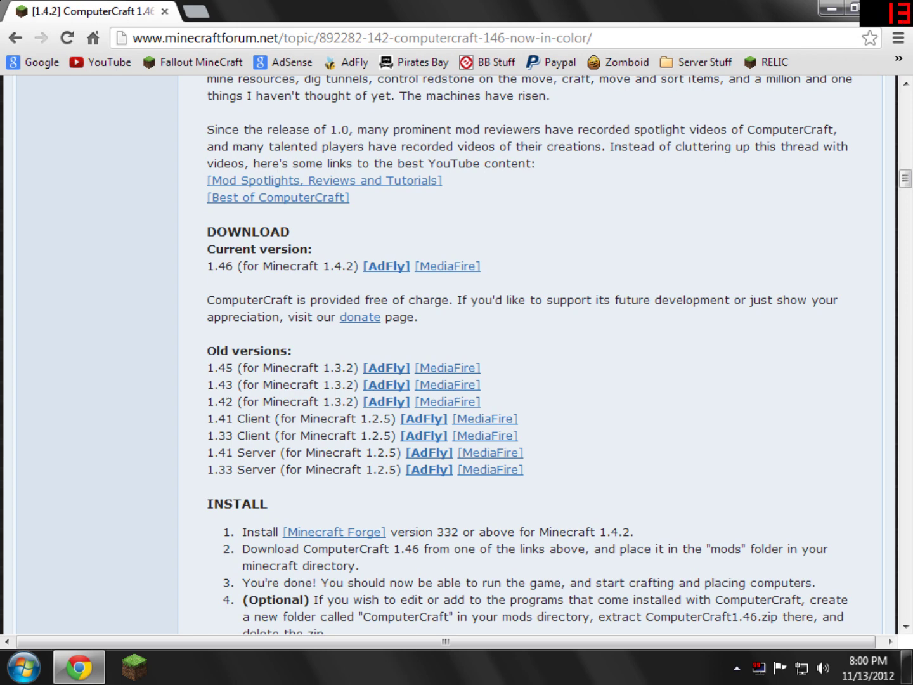
{"action": "left_click", "coordinate": [373, 269]}
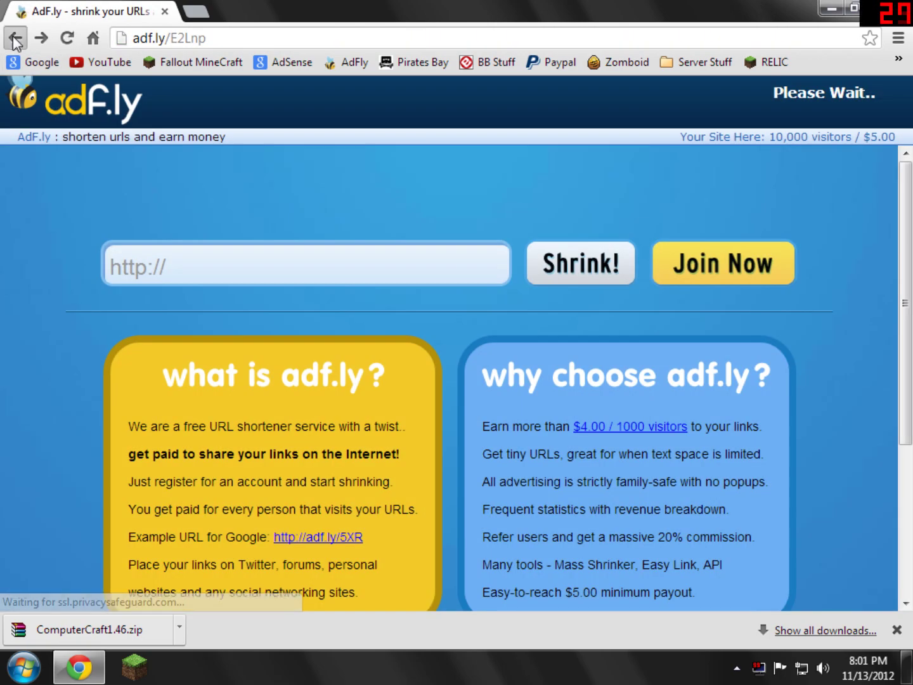
- Return to the ComputerCraft thread and open the Minecraft Forge link in its INSTALL instructions
{"action": "left_click", "coordinate": [14, 40]}
{"action": "scroll", "coordinate": [383, 390], "scroll_direction": "down", "scroll_amount": 2}
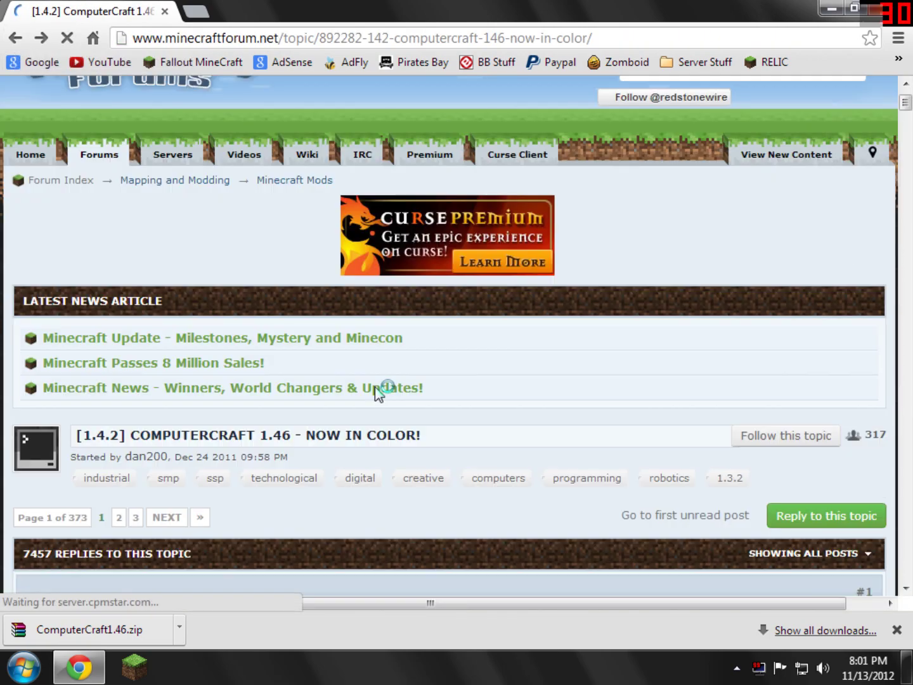
{"action": "scroll", "coordinate": [396, 370], "scroll_direction": "down", "scroll_amount": 15}
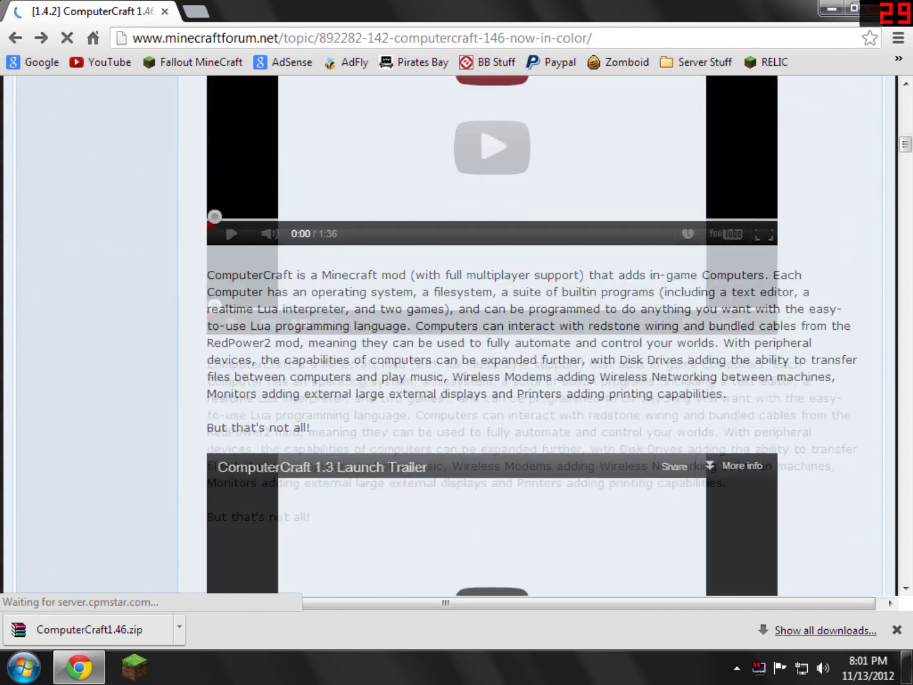
{"action": "scroll", "coordinate": [387, 367], "scroll_direction": "down", "scroll_amount": 6}
{"action": "scroll", "coordinate": [392, 367], "scroll_direction": "down", "scroll_amount": 3}
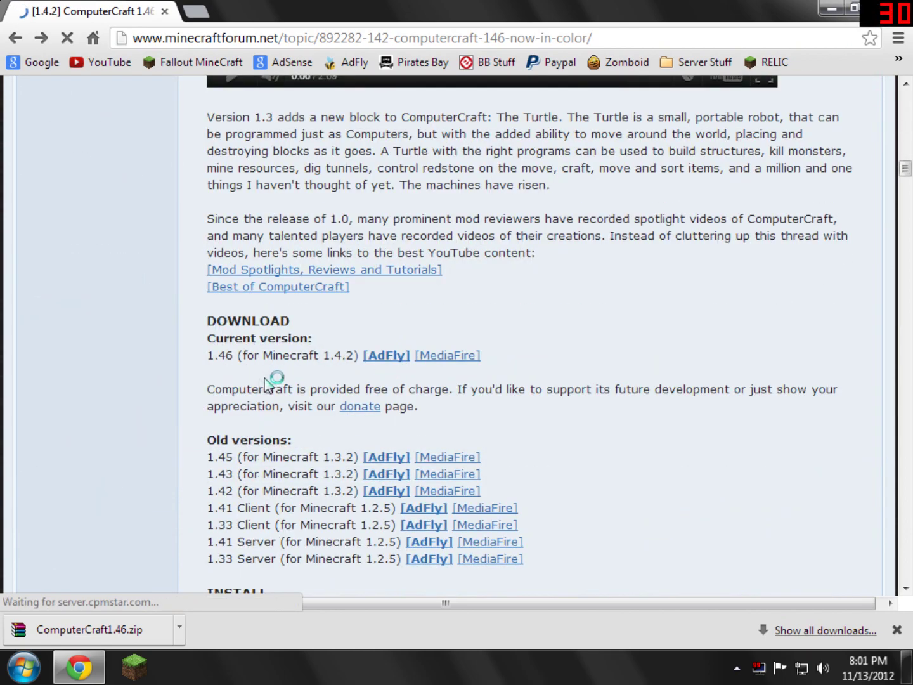
{"action": "scroll", "coordinate": [244, 469], "scroll_direction": "down", "scroll_amount": 3}
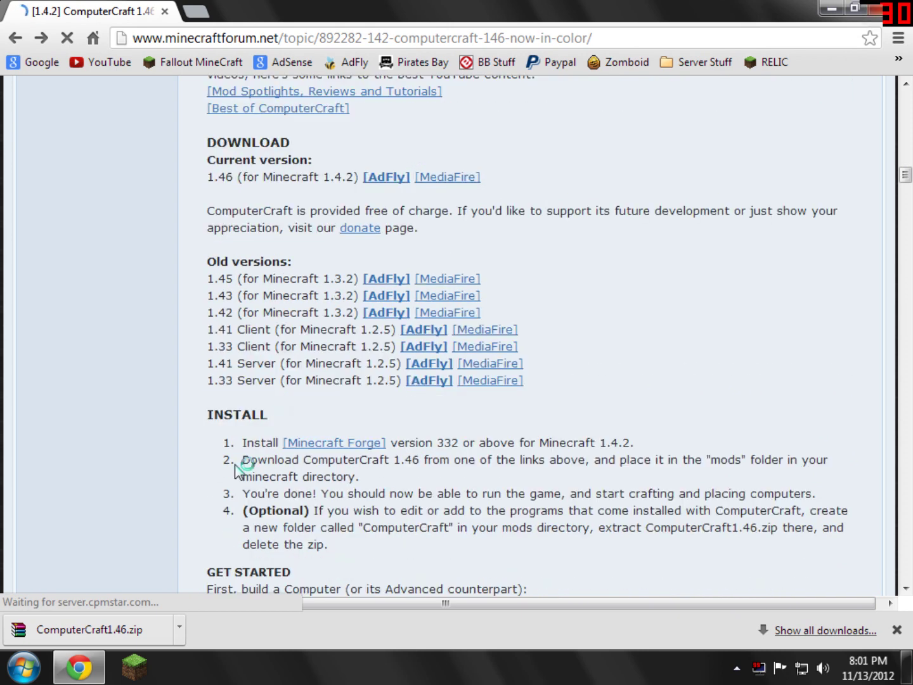
{"action": "left_click_drag", "start_coordinate": [207, 414], "coordinate": [241, 414]}
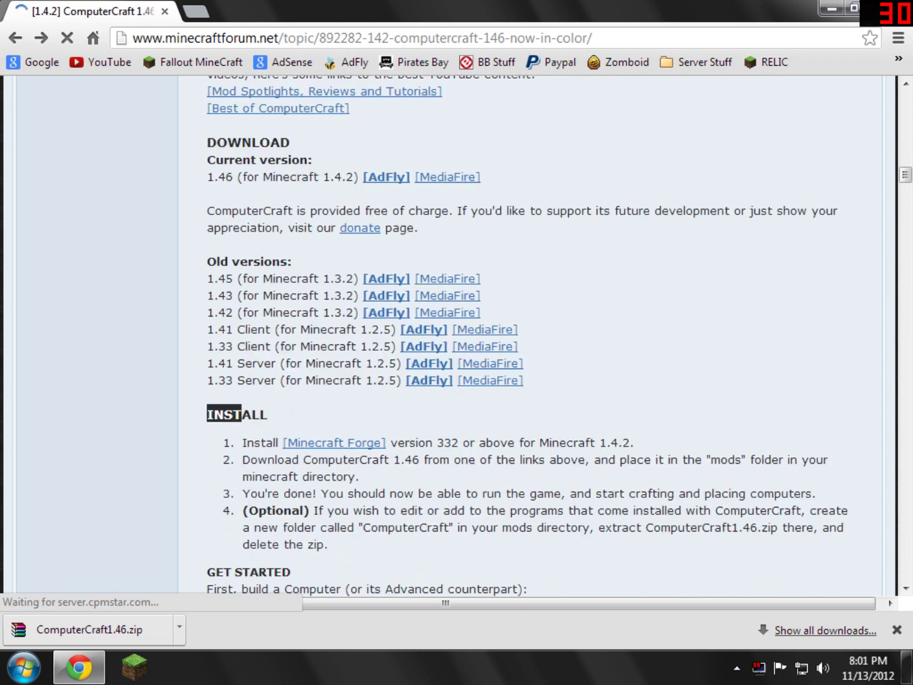
{"action": "left_click", "coordinate": [242, 414]}
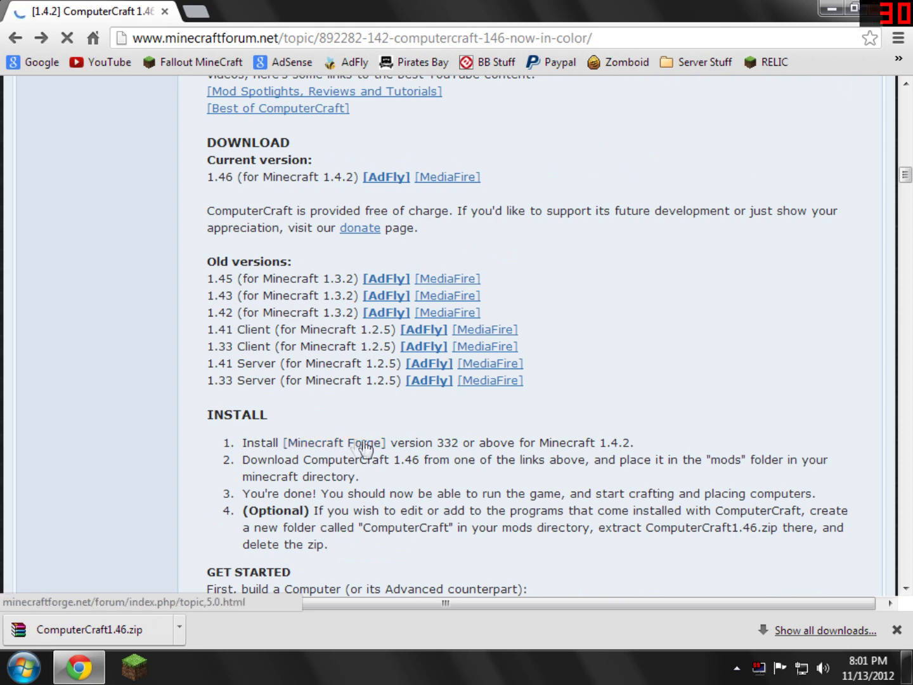
{"action": "left_click", "coordinate": [316, 443]}
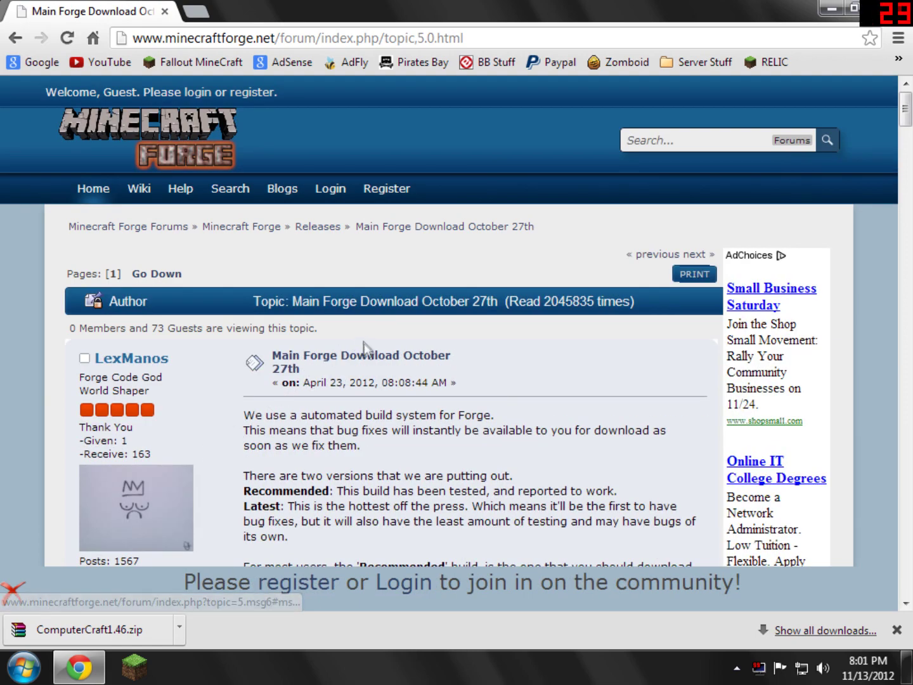
- Go to the forum's Releases board and open the Forge 6.0.1 Minecraft 1.4.2 topic
{"action": "scroll", "coordinate": [365, 355], "scroll_direction": "down", "scroll_amount": 4}
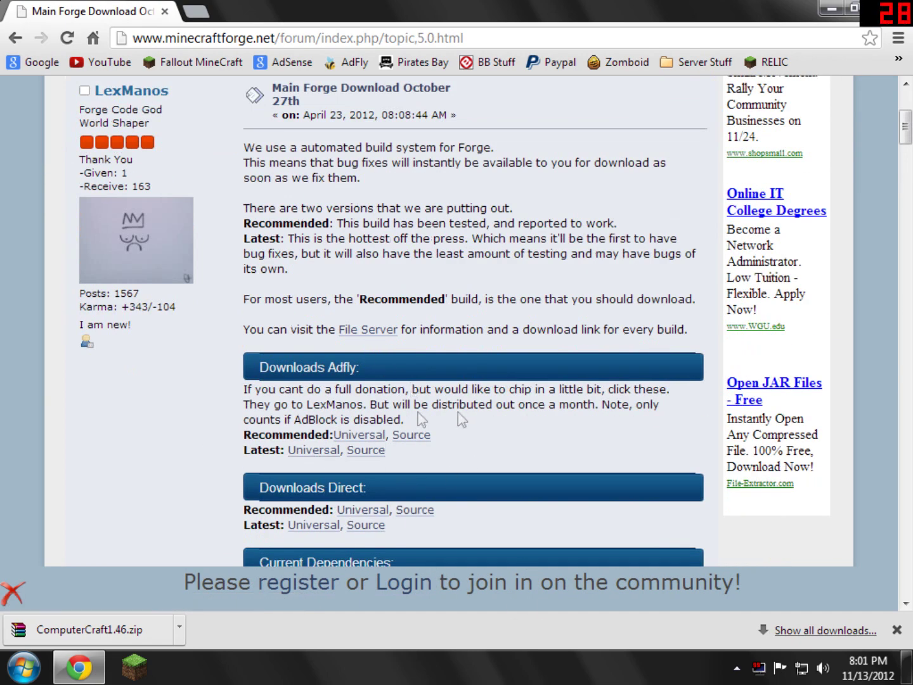
{"action": "scroll", "coordinate": [356, 412], "scroll_direction": "up", "scroll_amount": 3}
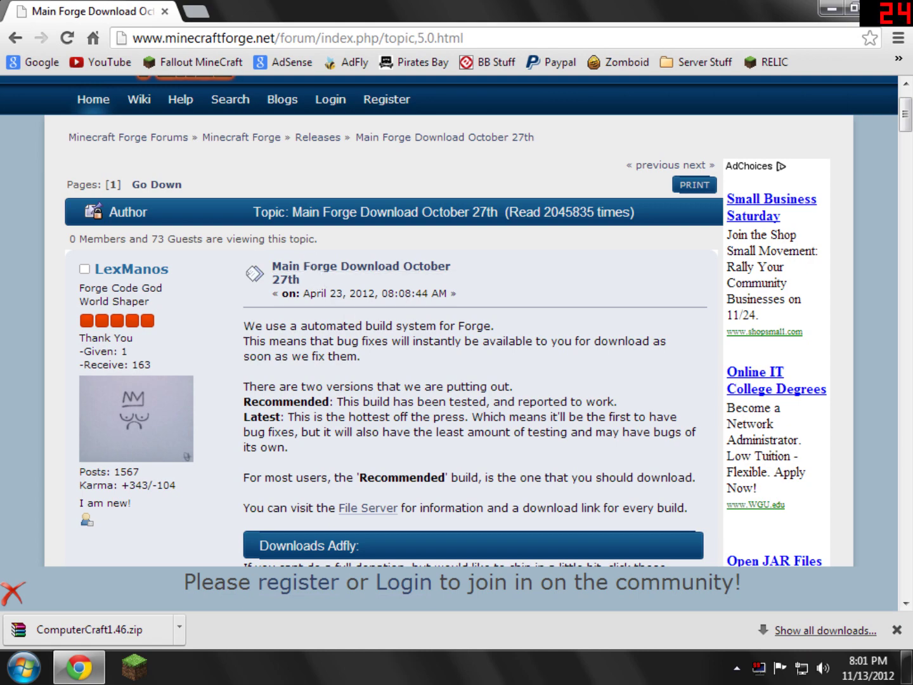
{"action": "scroll", "coordinate": [323, 220], "scroll_direction": "up", "scroll_amount": 2}
{"action": "left_click_drag", "start_coordinate": [67, 226], "coordinate": [351, 227]}
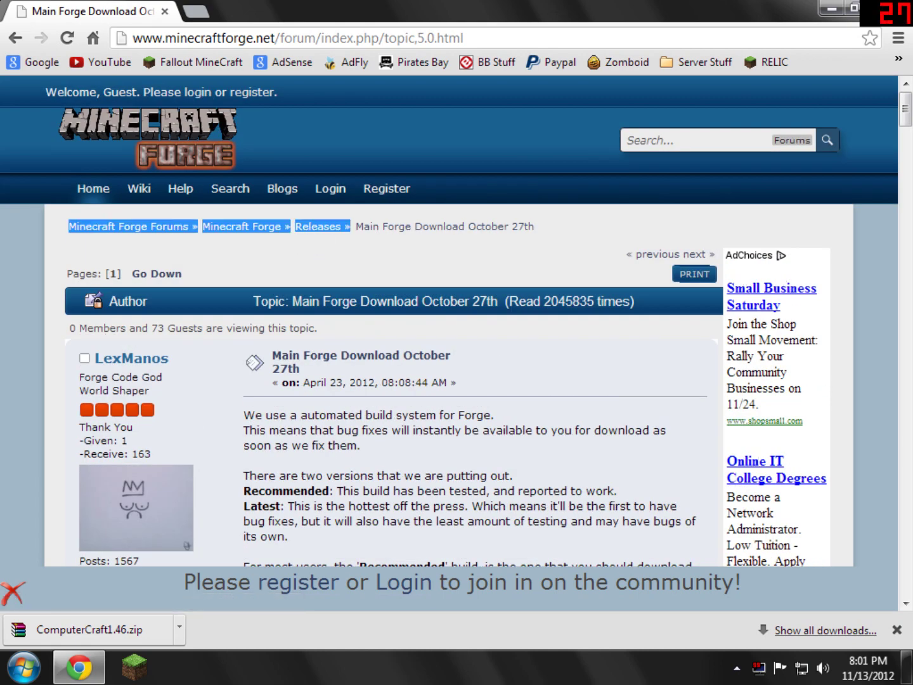
{"action": "left_click", "coordinate": [316, 228]}
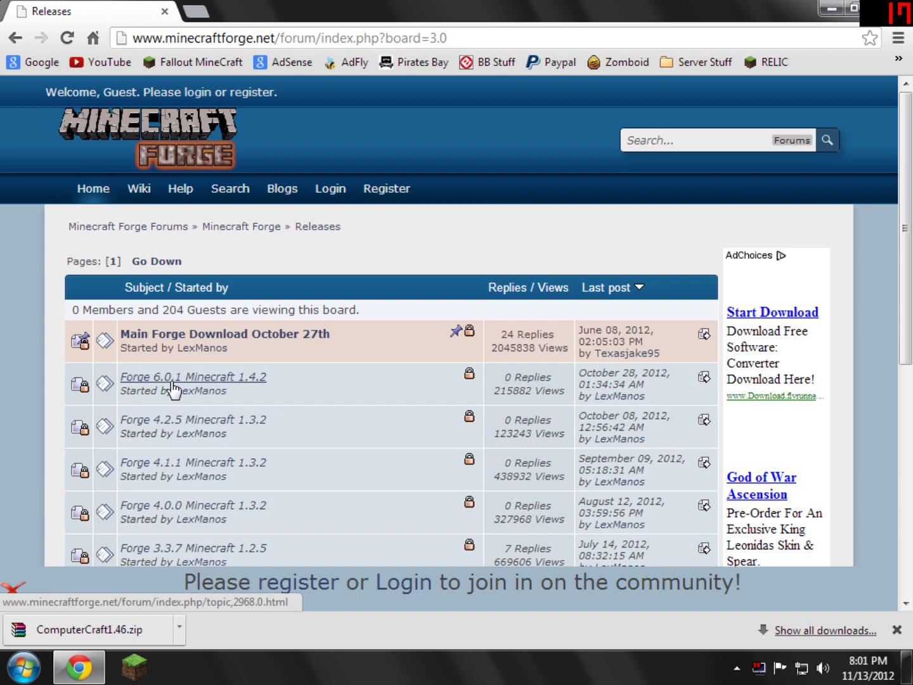
{"action": "left_click", "coordinate": [174, 388]}
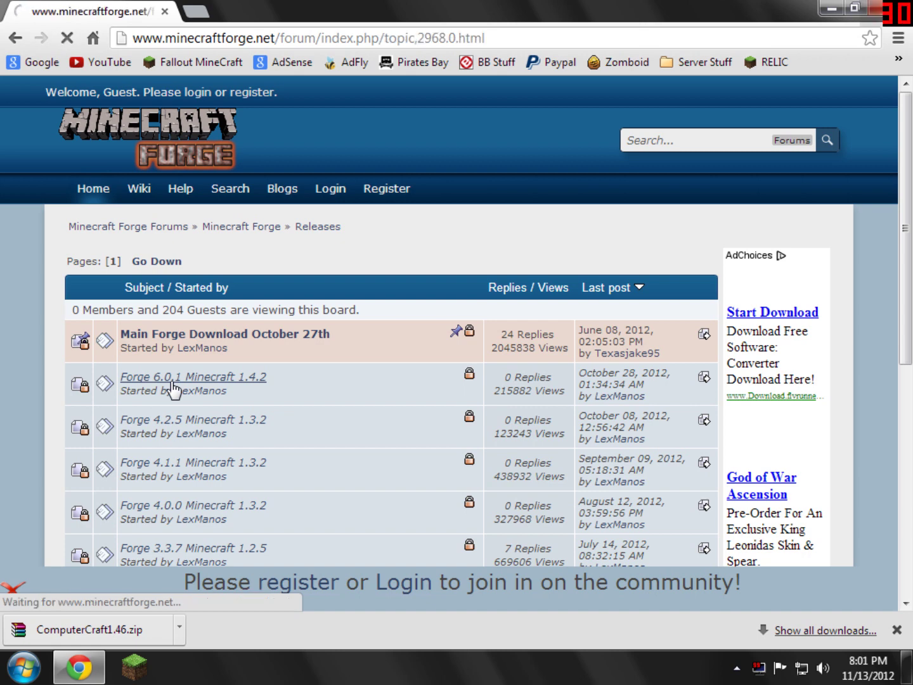
- Download the Universal build of Forge 6.0.1 through its Adfly link, skipping the ad
{"action": "scroll", "coordinate": [315, 444], "scroll_direction": "down", "scroll_amount": 2}
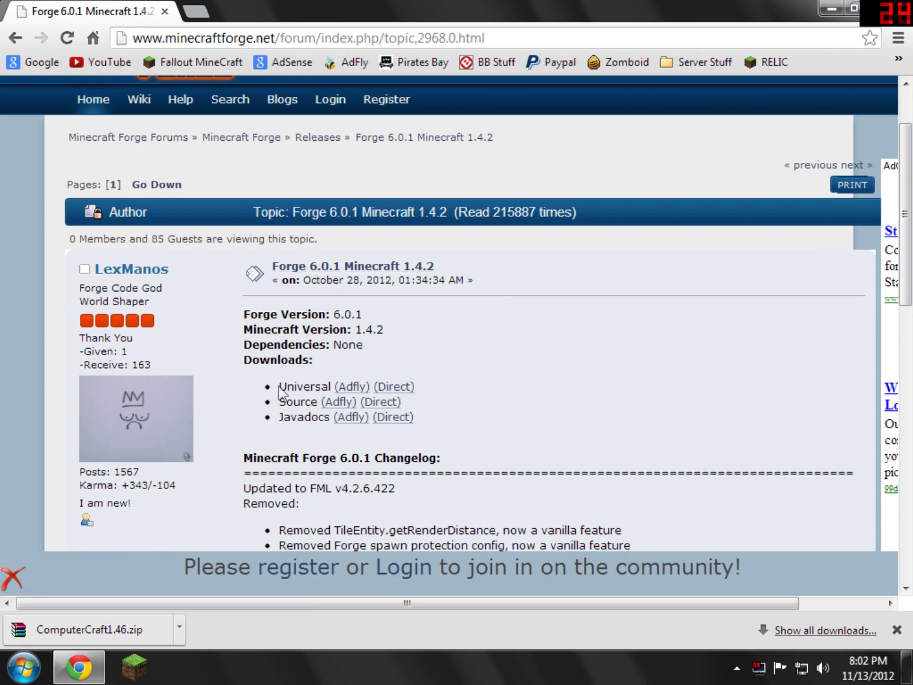
{"action": "left_click_drag", "start_coordinate": [279, 388], "coordinate": [315, 387]}
{"action": "left_click", "coordinate": [357, 380]}
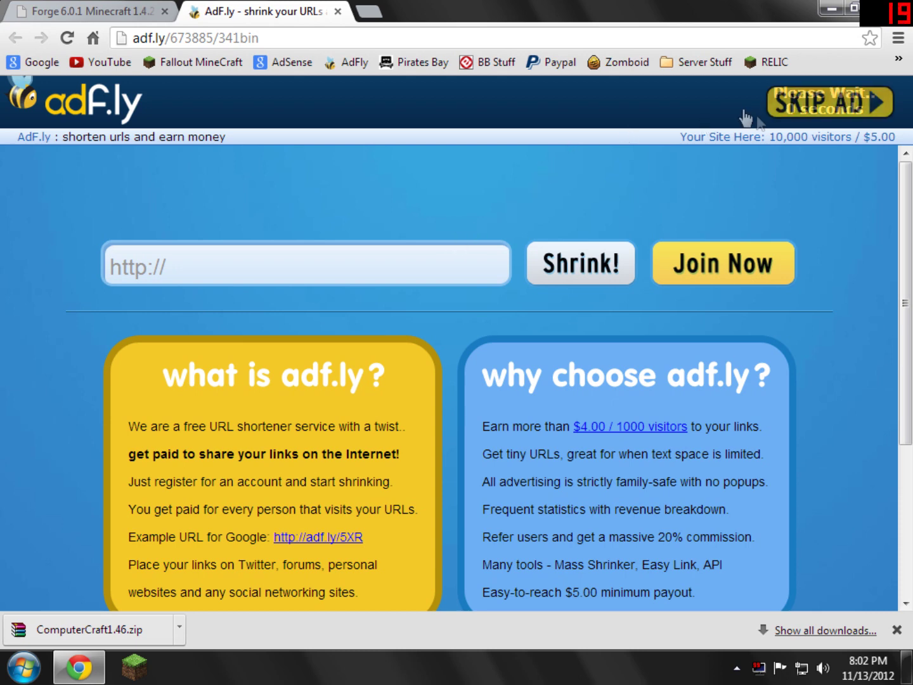
{"action": "left_click", "coordinate": [784, 114]}
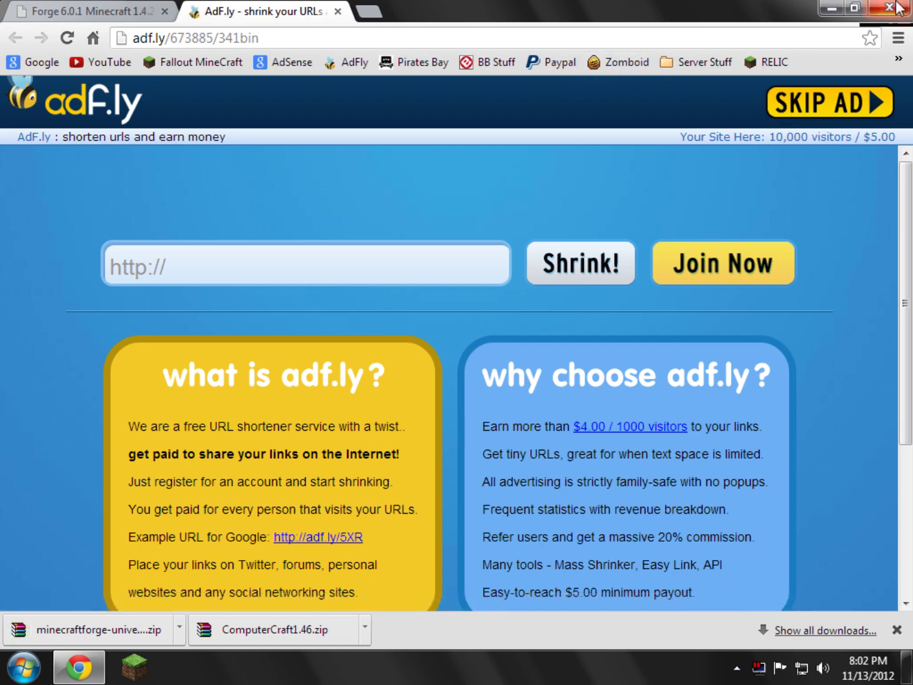
- Leave the browser for the desktop and locate the ComputerCraft1.46 and minecraftforge-universal archives
{"action": "key", "text": "super+d"}
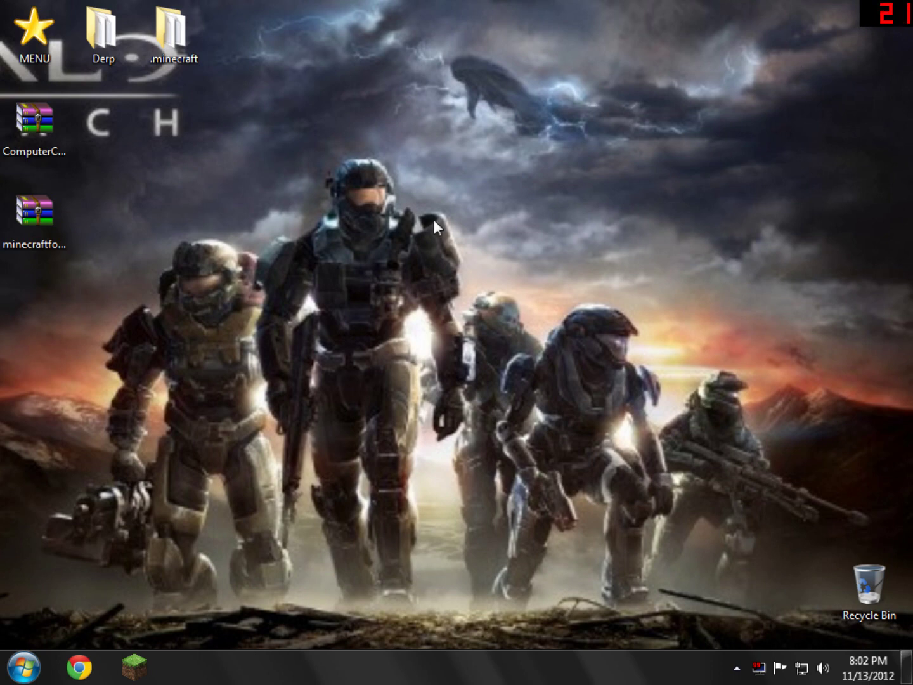
{"action": "left_click", "coordinate": [40, 124]}
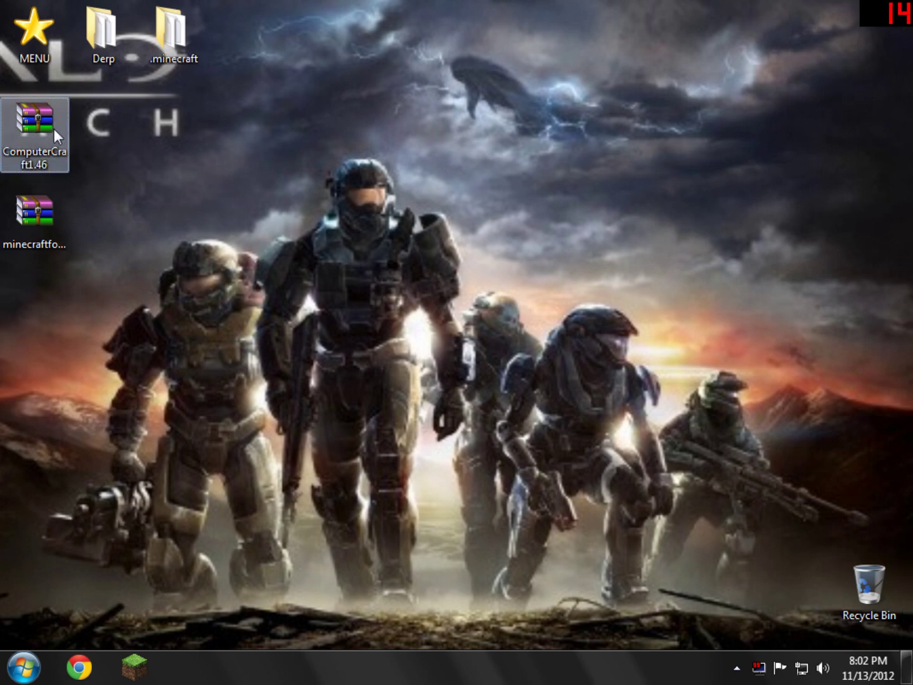
{"action": "left_click", "coordinate": [35, 213]}
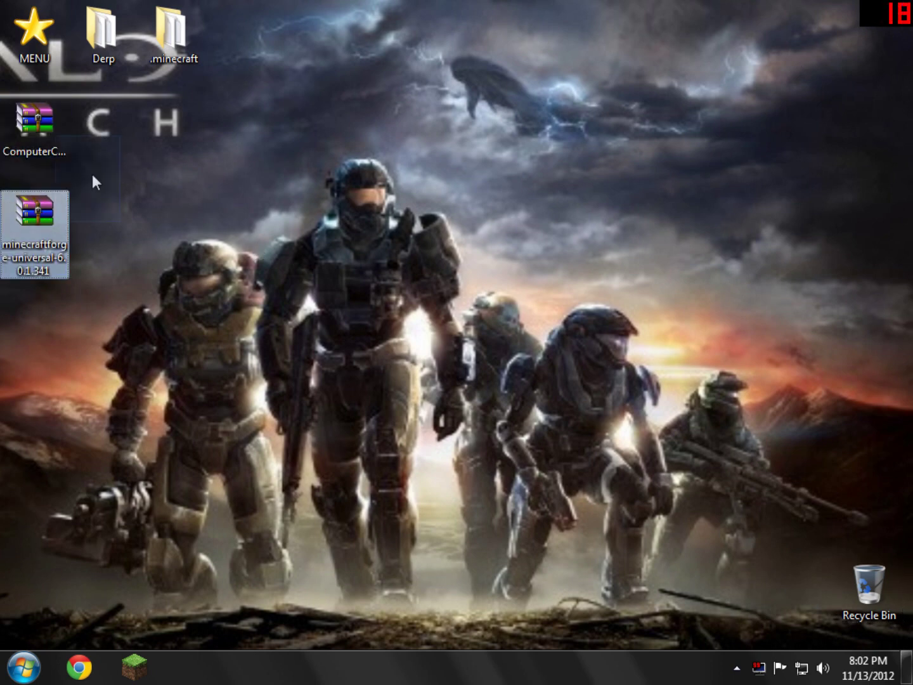
{"action": "left_click_drag", "start_coordinate": [93, 174], "coordinate": [76, 208]}
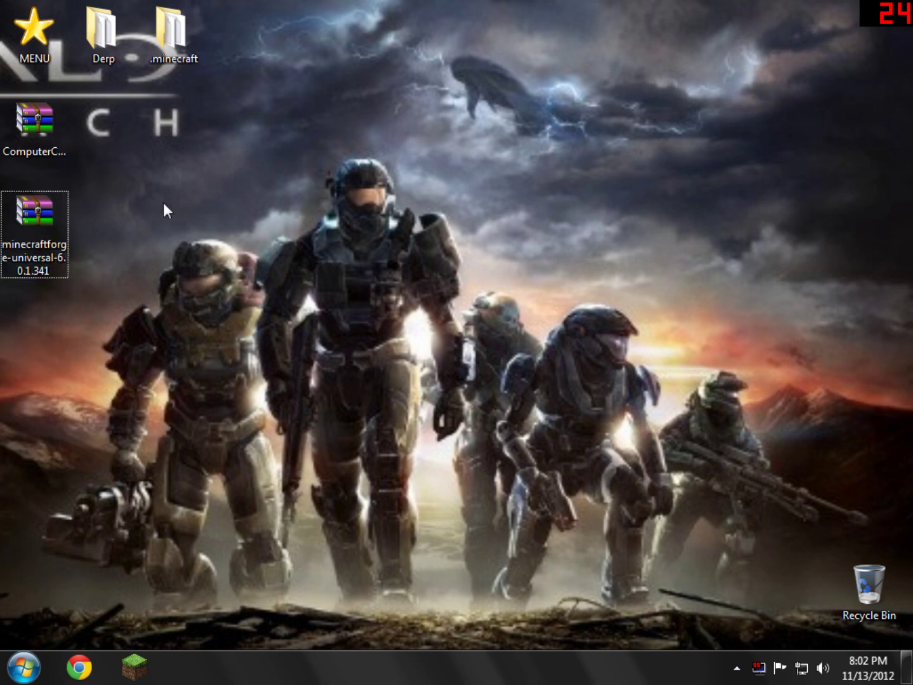
- Open the %appdata% folder from a Windows search and go into its .minecraft folder
{"action": "left_click", "coordinate": [25, 667]}
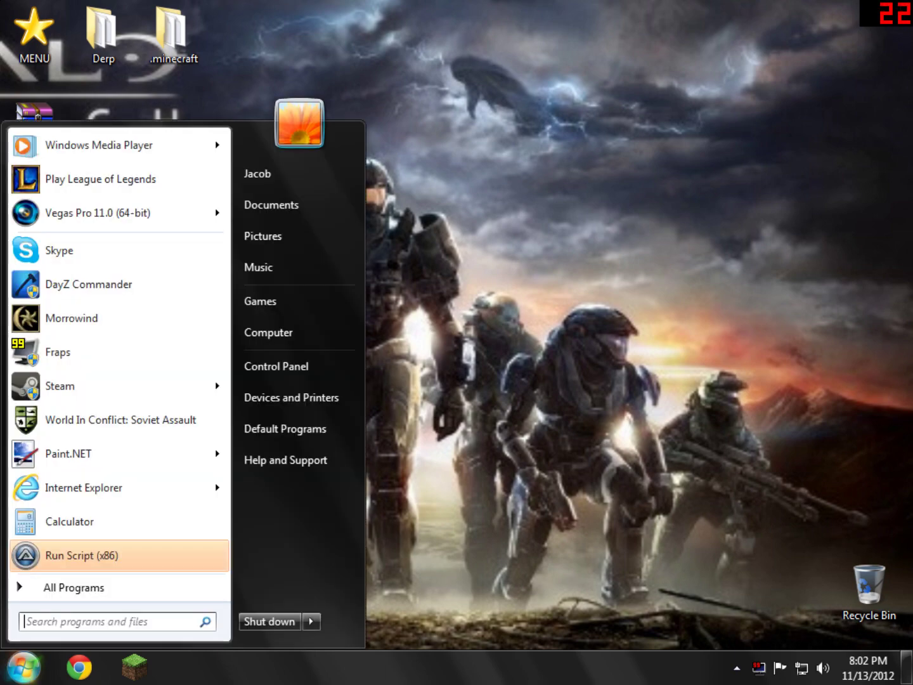
{"action": "type", "text": "%appdata"}
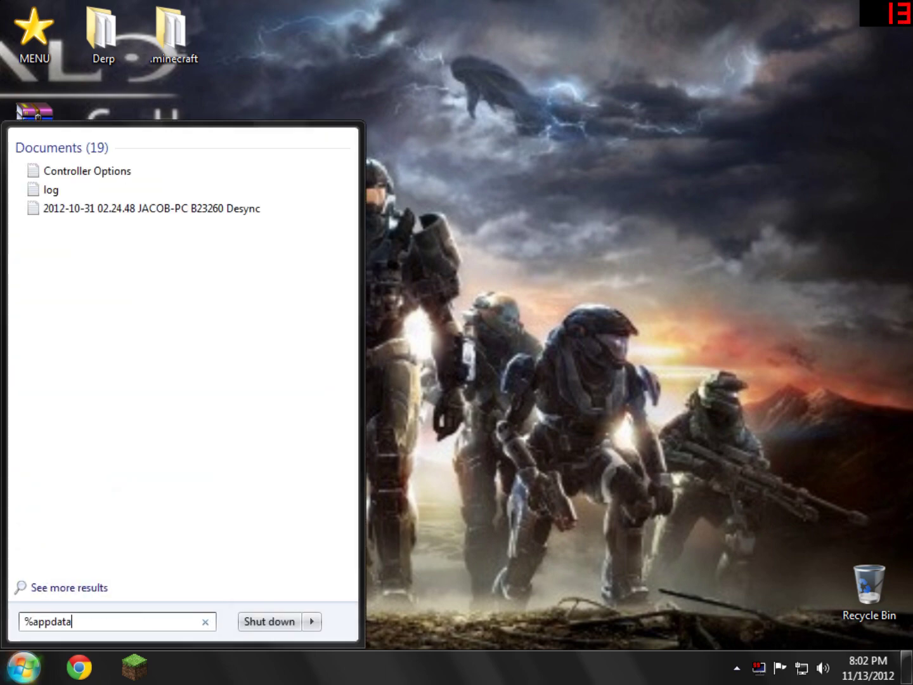
{"action": "type", "text": "%"}
{"action": "key", "text": "Return"}
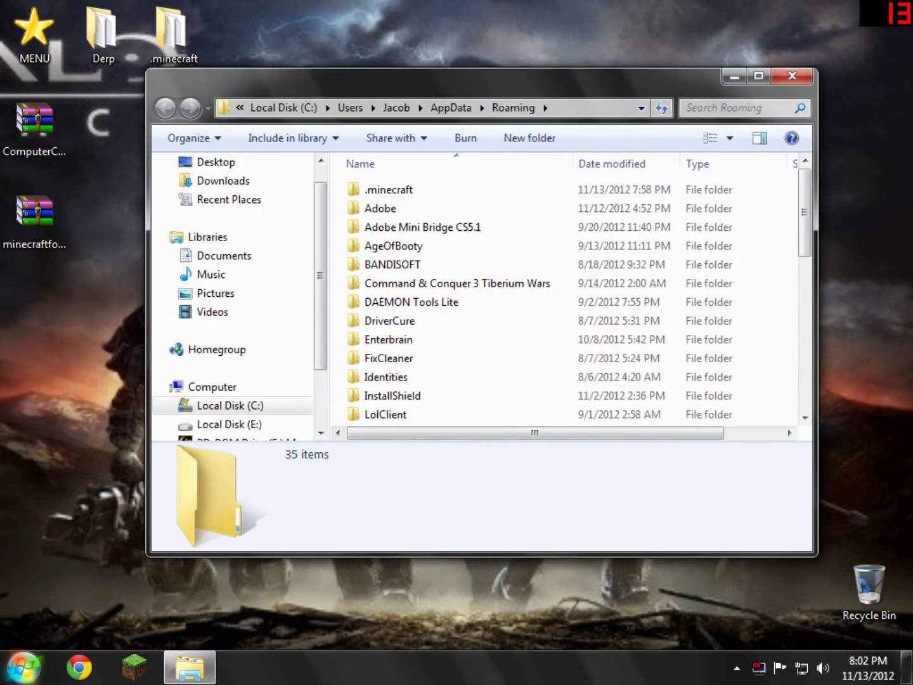
{"action": "left_click_drag", "start_coordinate": [525, 92], "coordinate": [548, 101]}
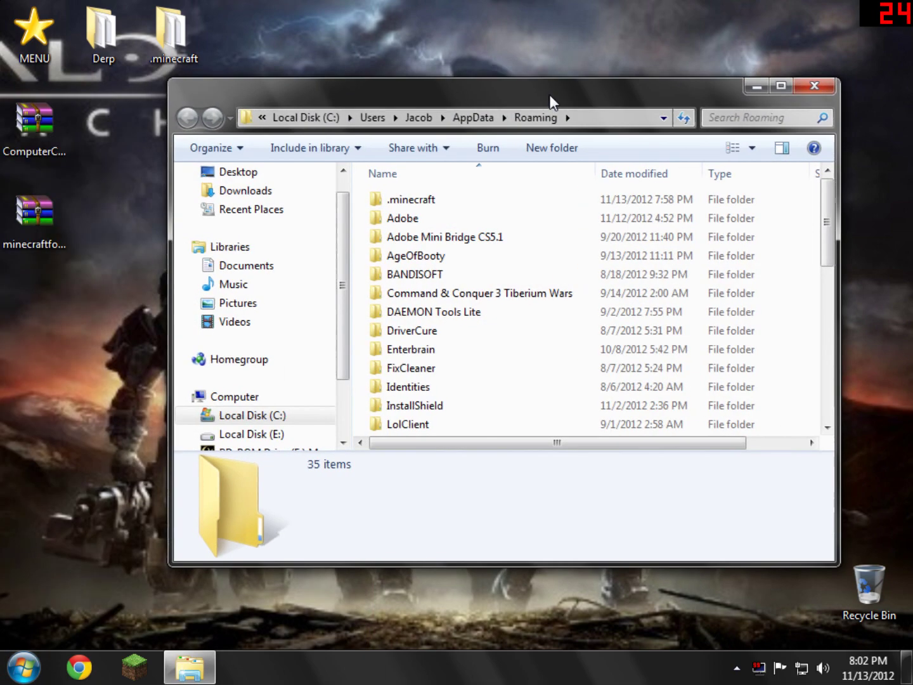
{"action": "left_click", "coordinate": [433, 201]}
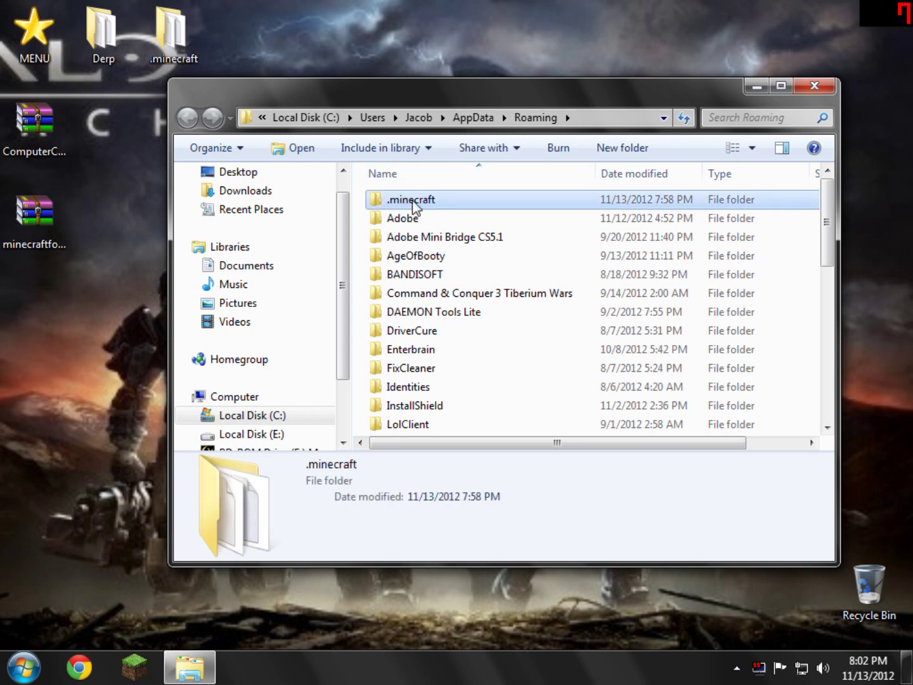
{"action": "double_click", "coordinate": [414, 202]}
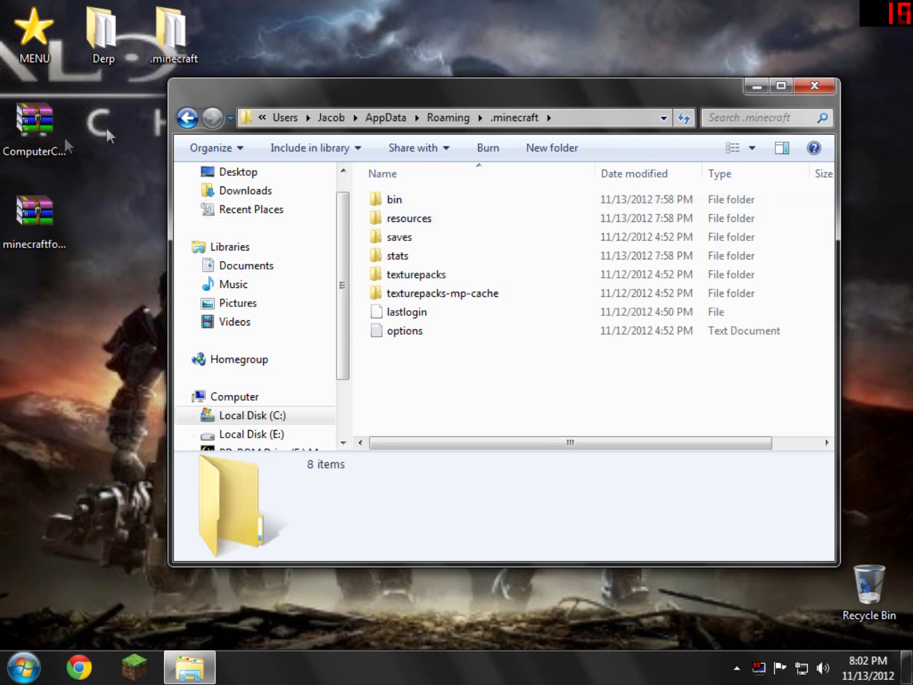
- Create a new folder named mods inside .minecraft and open it
{"action": "right_click", "coordinate": [461, 377]}
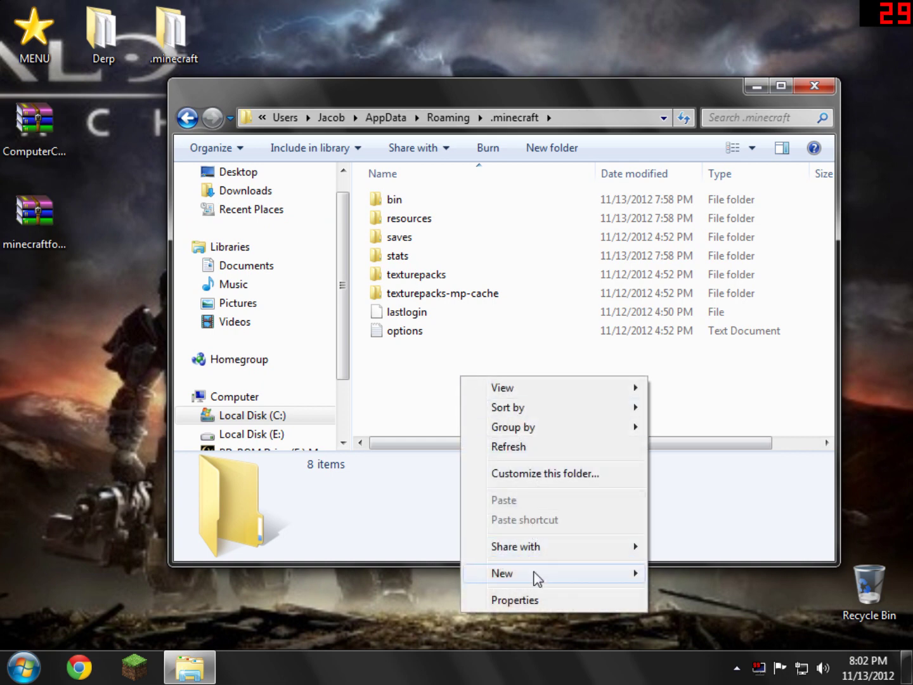
{"action": "mouse_move", "coordinate": [536, 574]}
{"action": "left_click", "coordinate": [680, 409]}
{"action": "type", "text": "mods"}
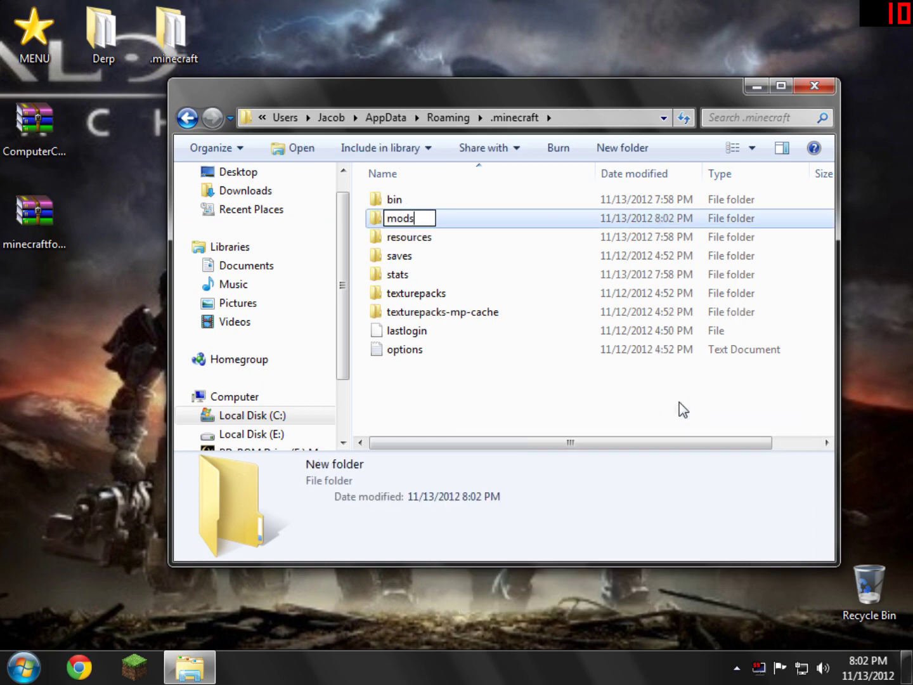
{"action": "key", "text": "Return"}
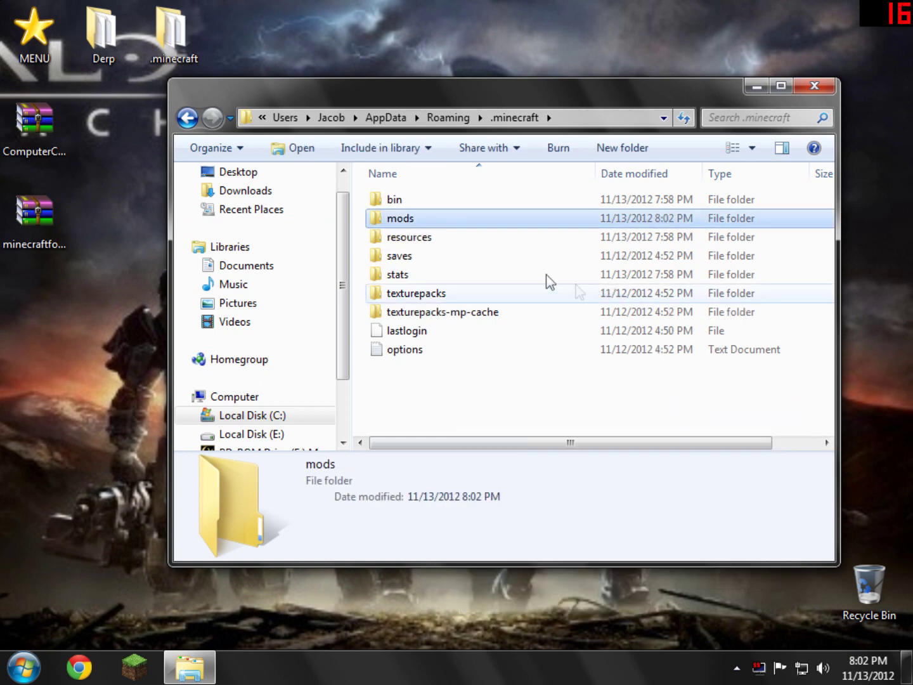
{"action": "double_click", "coordinate": [436, 220]}
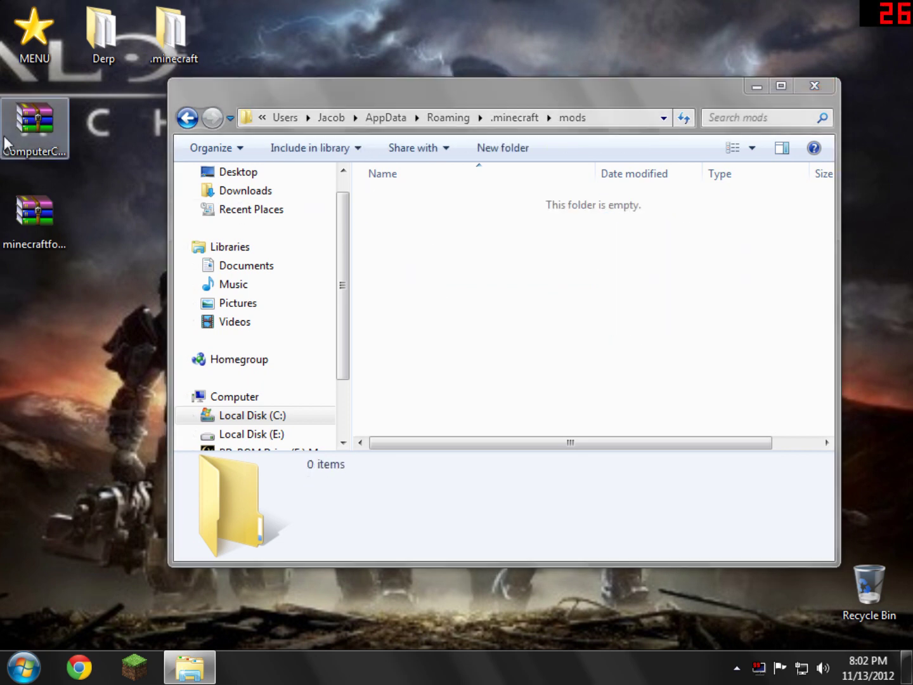
- Move the ComputerCraft1.46 archive aside on the desktop and open it in WinRAR to view its contents, dismissing the licence notice
{"action": "left_click_drag", "start_coordinate": [32, 127], "coordinate": [129, 405]}
{"action": "double_click", "coordinate": [130, 405]}
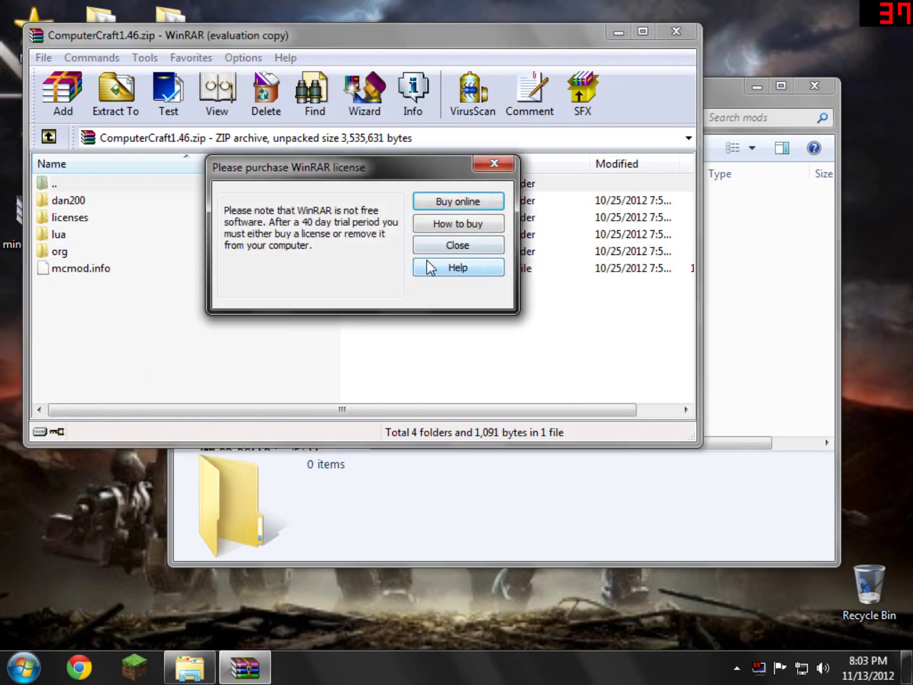
{"action": "left_click", "coordinate": [489, 240]}
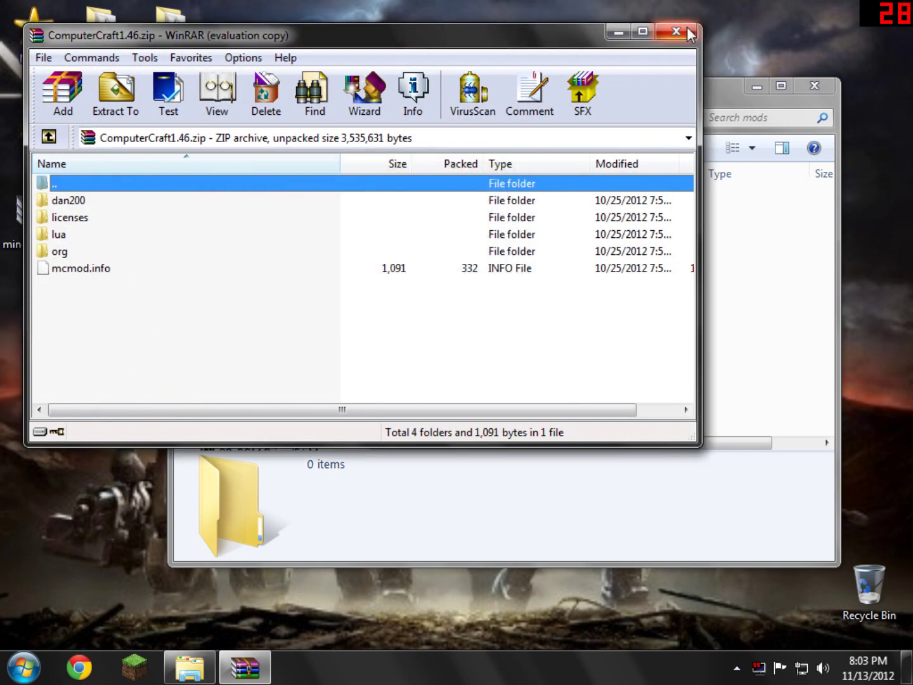
- Close the archive view and move the ComputerCraft1.46 archive from the desktop into the mods folder
{"action": "left_click", "coordinate": [677, 32]}
{"action": "left_click", "coordinate": [123, 390]}
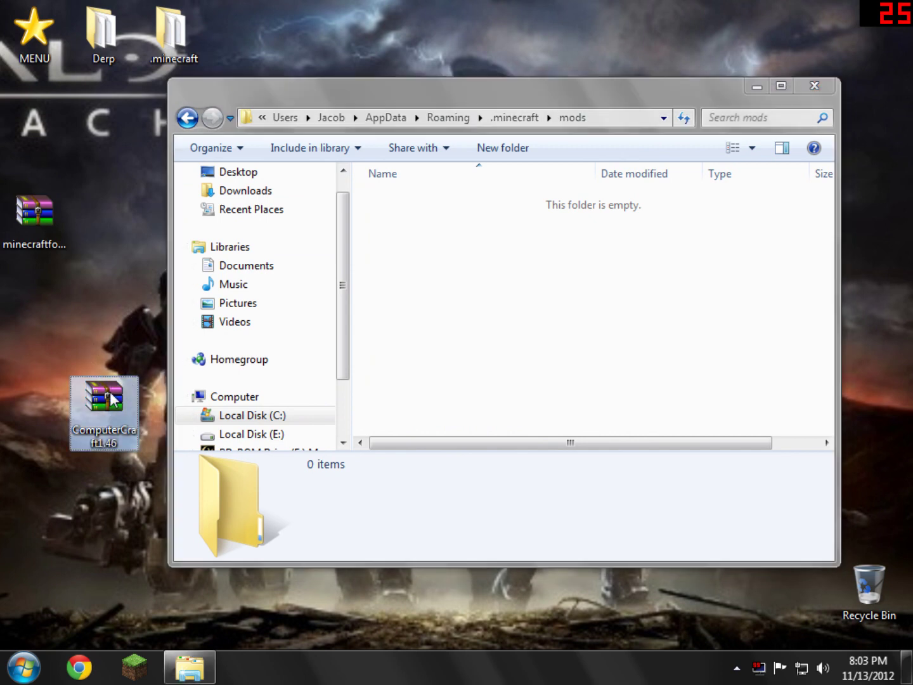
{"action": "left_click_drag", "start_coordinate": [95, 413], "coordinate": [490, 310]}
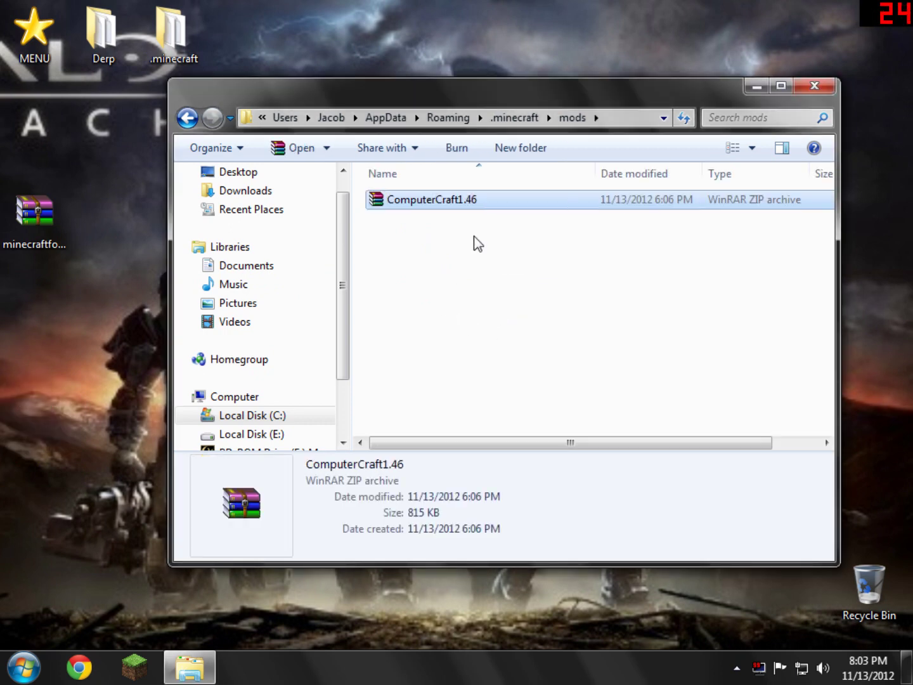
- Go to the bin folder inside .minecraft and open the minecraft jar with WinRAR archiver, dismissing the licence notice
{"action": "left_click", "coordinate": [511, 117]}
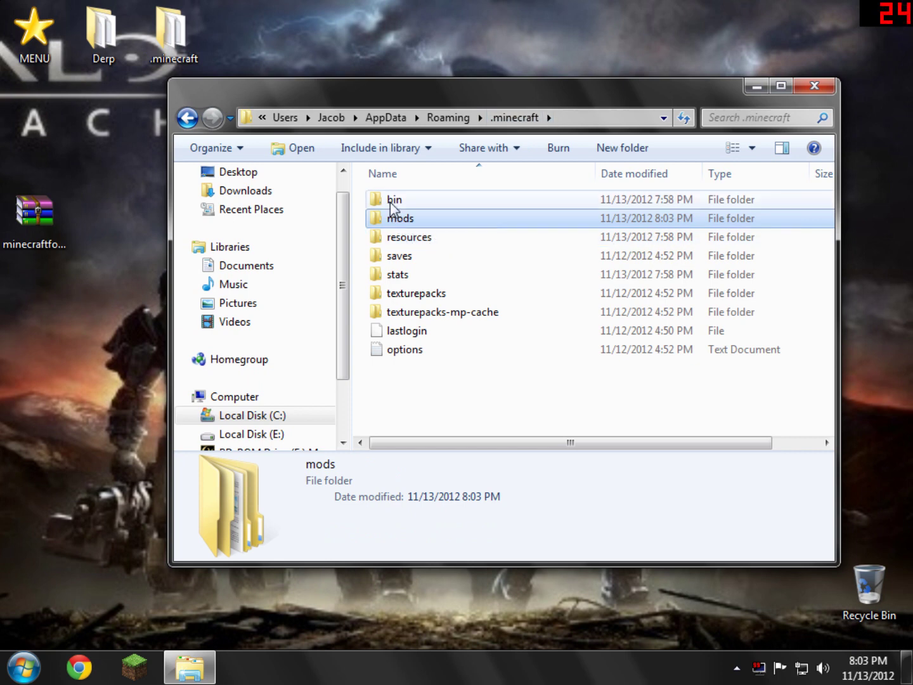
{"action": "double_click", "coordinate": [391, 202]}
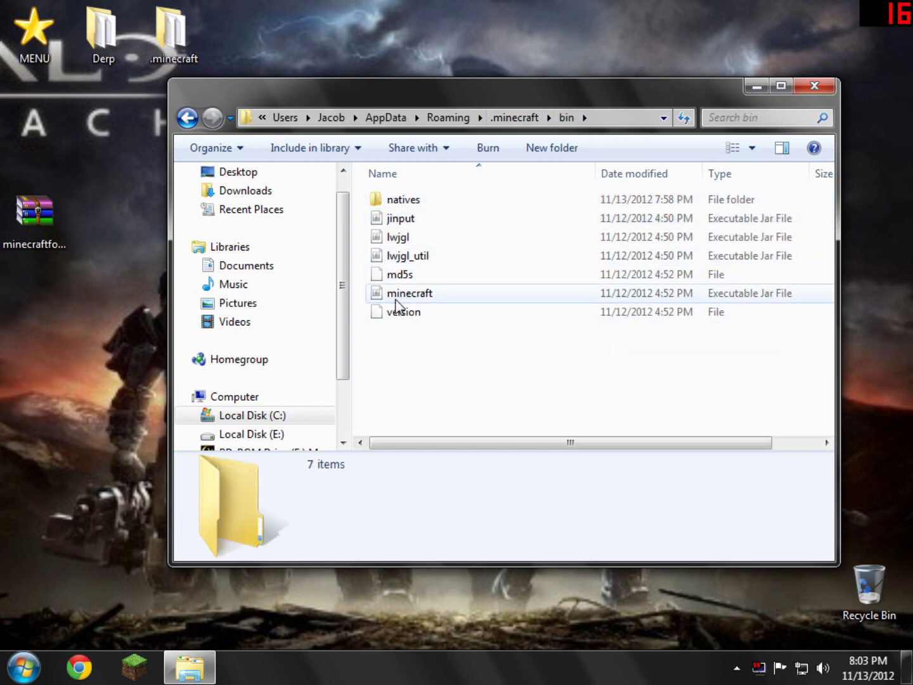
{"action": "left_click", "coordinate": [395, 298]}
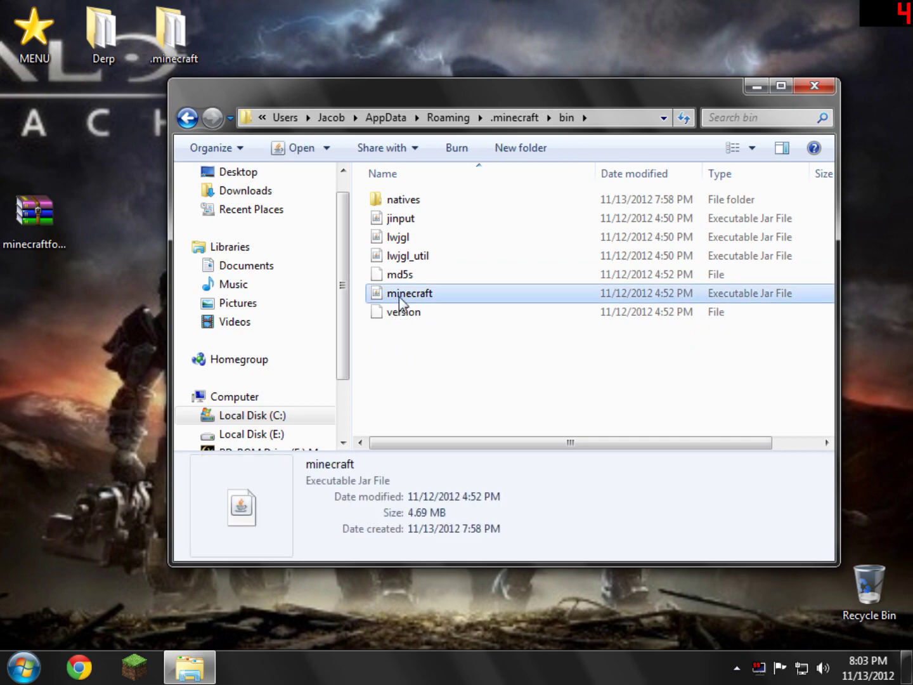
{"action": "right_click", "coordinate": [401, 295]}
{"action": "mouse_move", "coordinate": [444, 346]}
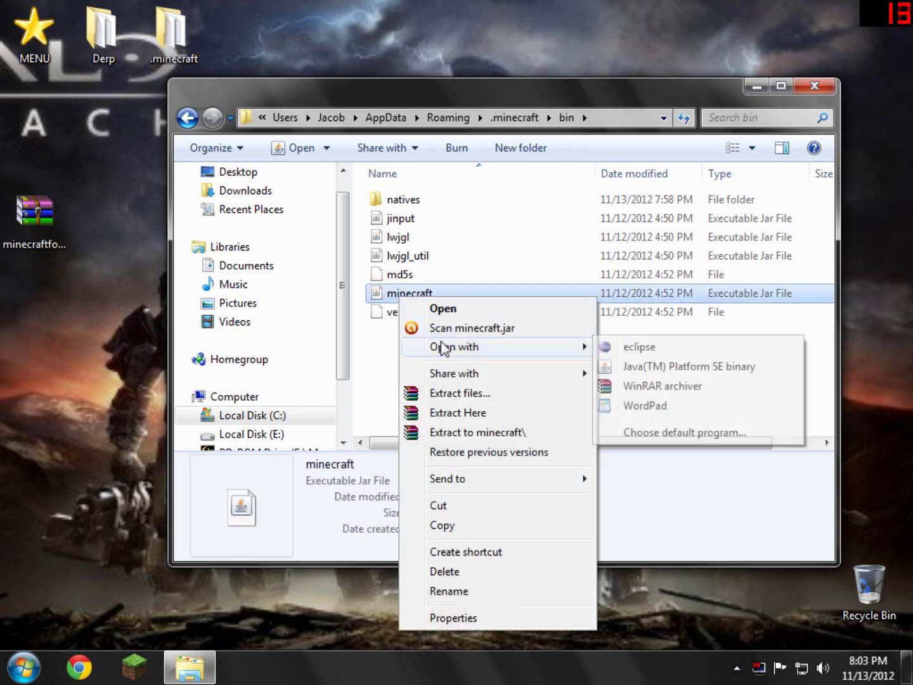
{"action": "left_click", "coordinate": [745, 394]}
{"action": "left_click_drag", "start_coordinate": [210, 37], "coordinate": [363, 45]}
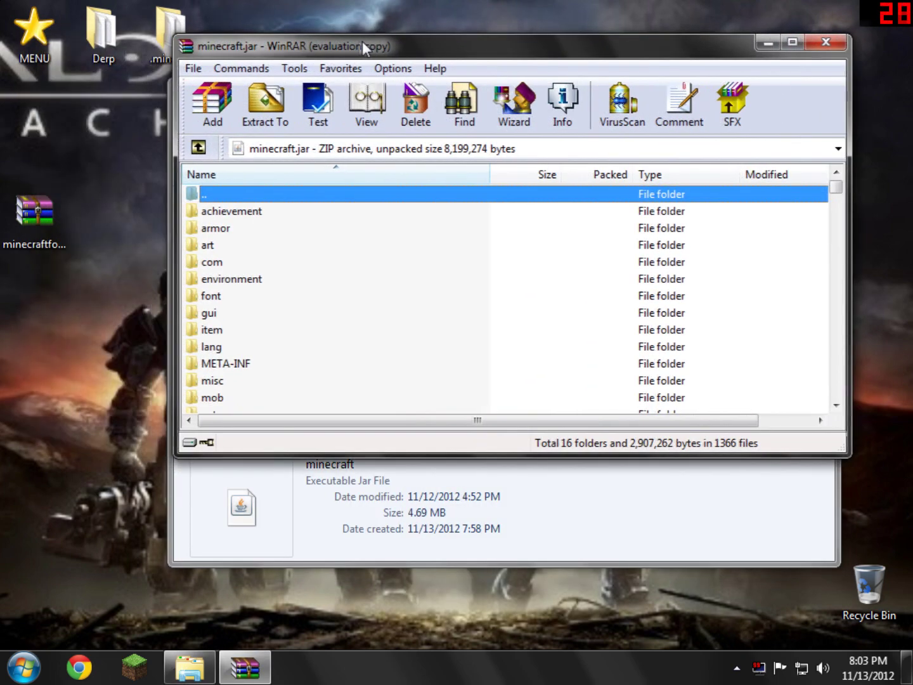
{"action": "left_click", "coordinate": [583, 256]}
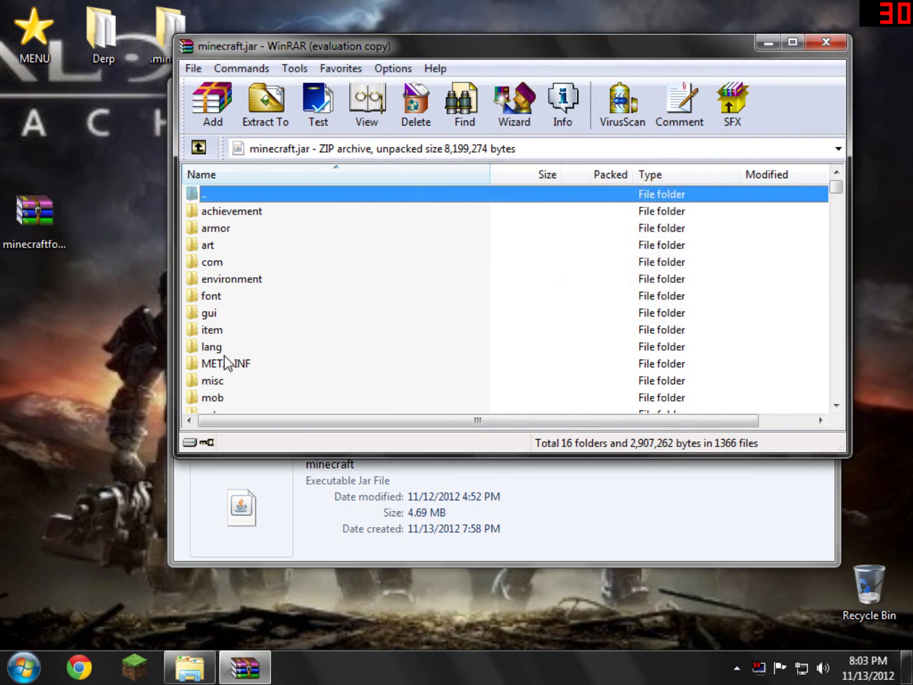
- Delete the META-INF folder from minecraft.jar and confirm the deletion
{"action": "left_click", "coordinate": [226, 365]}
{"action": "right_click", "coordinate": [227, 366]}
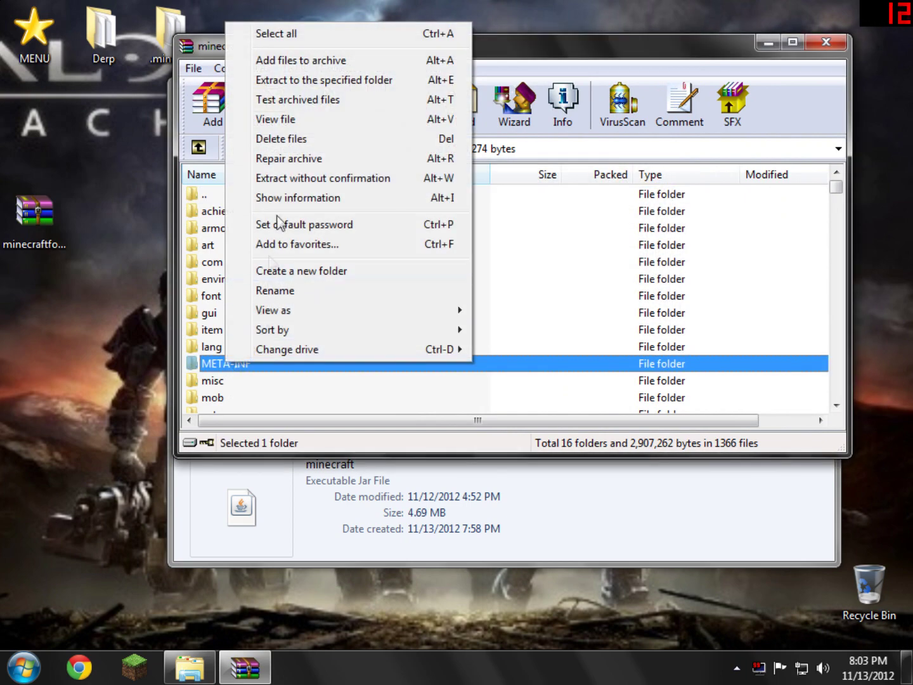
{"action": "left_click", "coordinate": [286, 136]}
{"action": "left_click", "coordinate": [453, 388]}
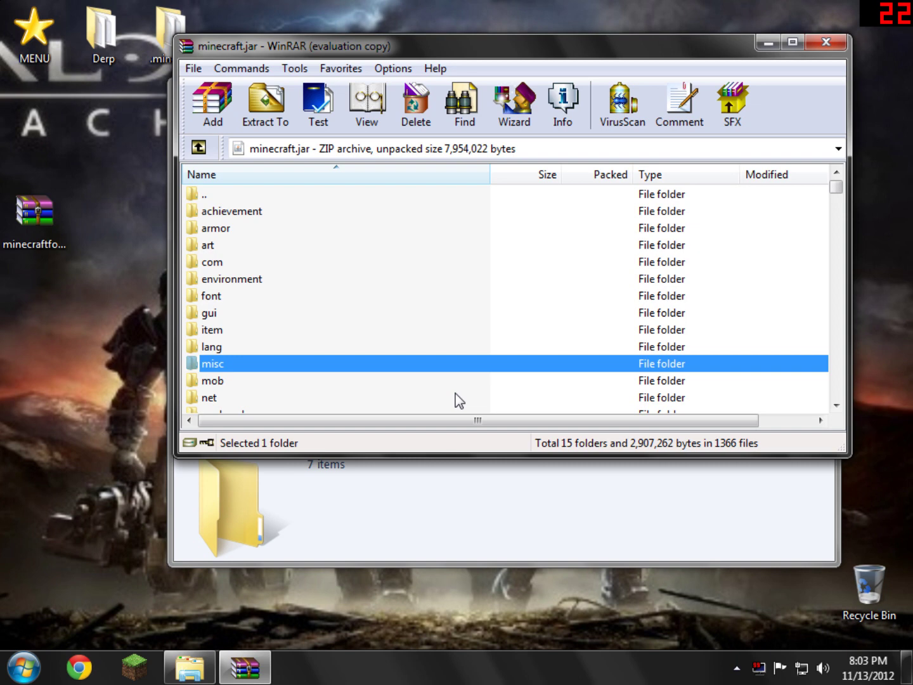
- Open the minecraftforge-universal-6.0.1.341 archive from the desktop and place its window so that minecraft.jar stays reachable beside it
{"action": "left_click", "coordinate": [61, 243]}
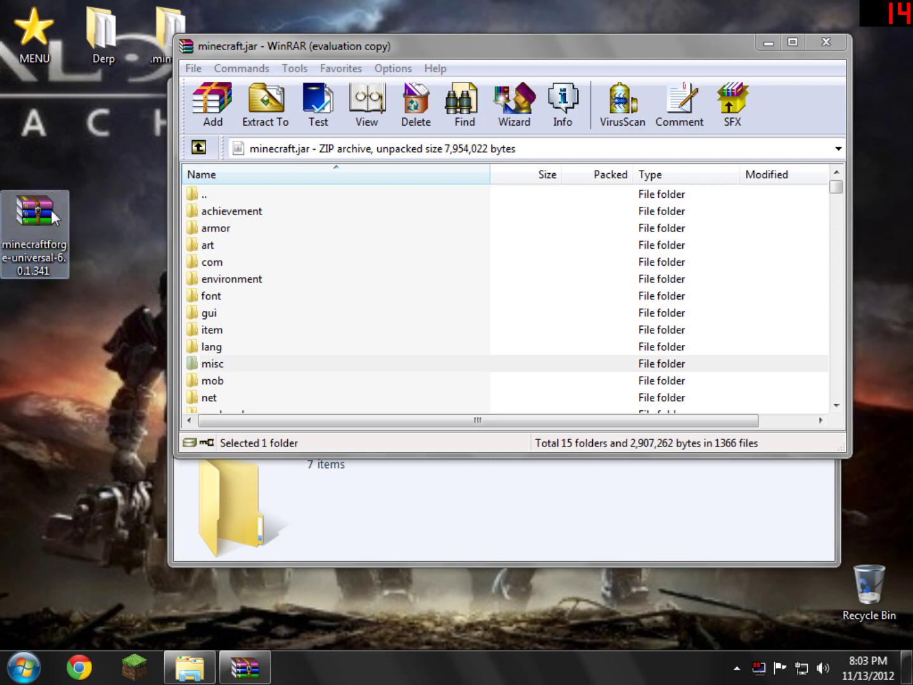
{"action": "left_click_drag", "start_coordinate": [50, 209], "coordinate": [61, 294]}
{"action": "double_click", "coordinate": [54, 323]}
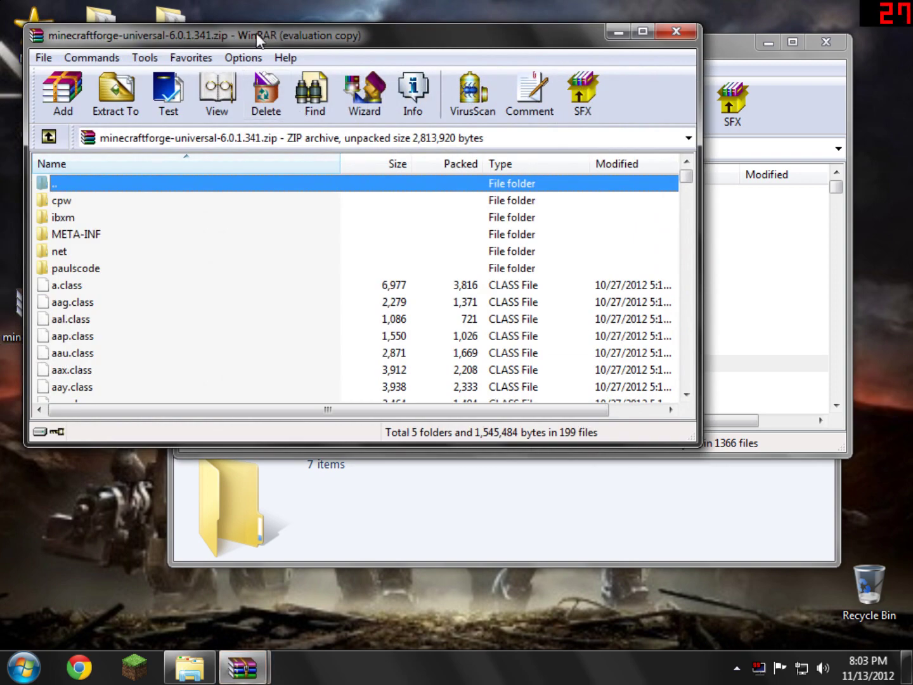
{"action": "left_click_drag", "start_coordinate": [258, 39], "coordinate": [231, 19]}
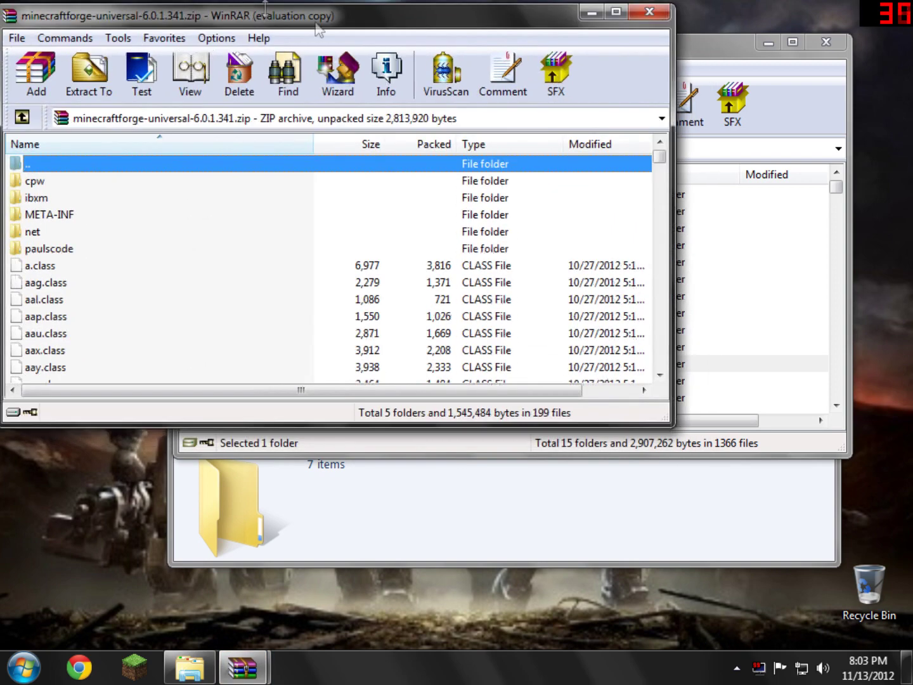
{"action": "left_click", "coordinate": [438, 229]}
- Select all contents of the minecraftforge-universal-6.0.1.341 archive and add them to minecraft.jar
{"action": "right_click", "coordinate": [110, 220]}
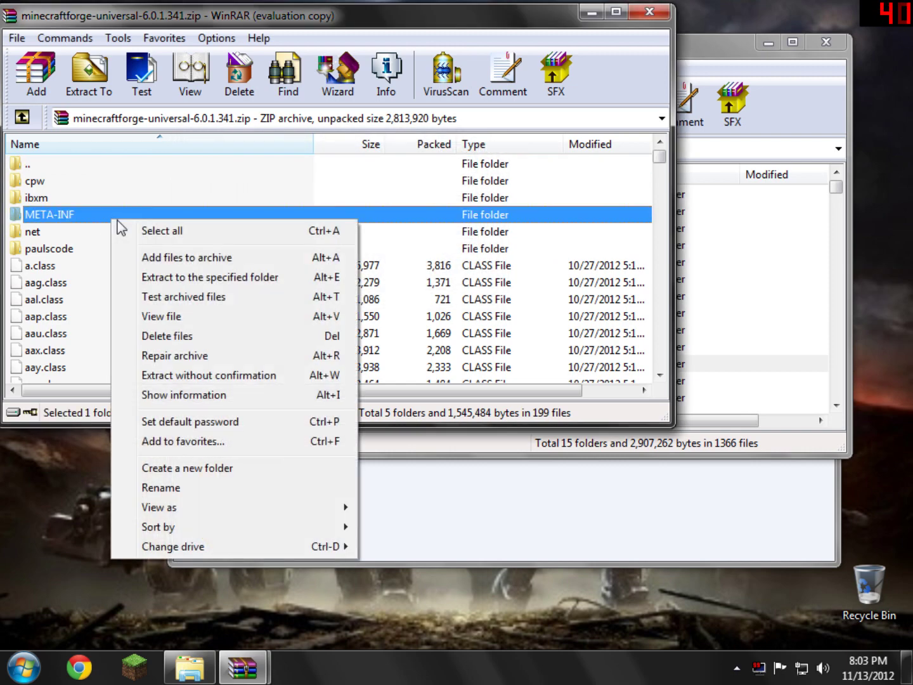
{"action": "left_click", "coordinate": [145, 231]}
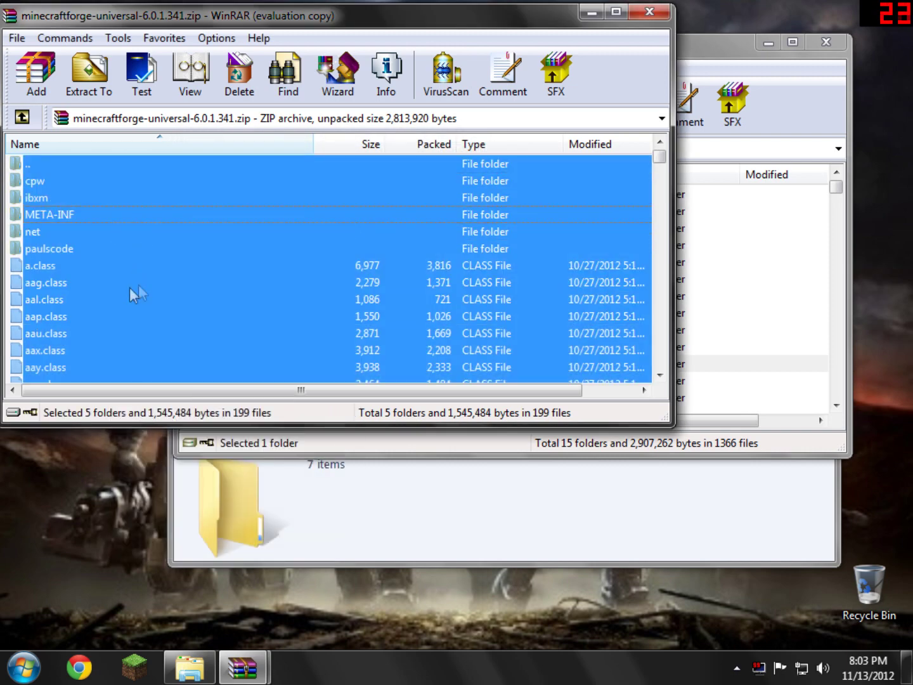
{"action": "left_click_drag", "start_coordinate": [132, 293], "coordinate": [719, 226]}
{"action": "left_click_drag", "start_coordinate": [749, 263], "coordinate": [750, 264]}
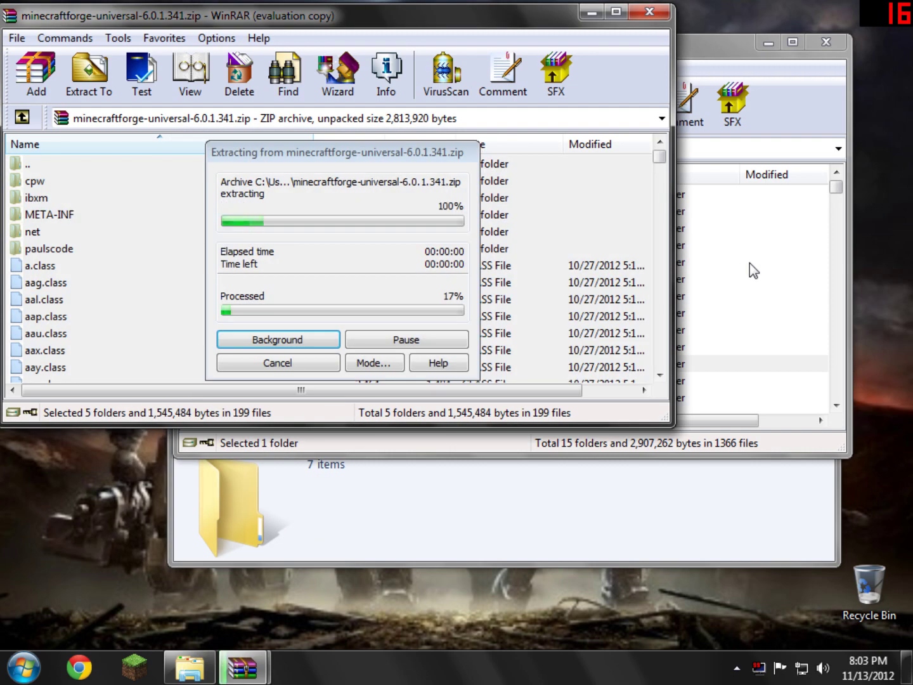
{"action": "left_click", "coordinate": [548, 401]}
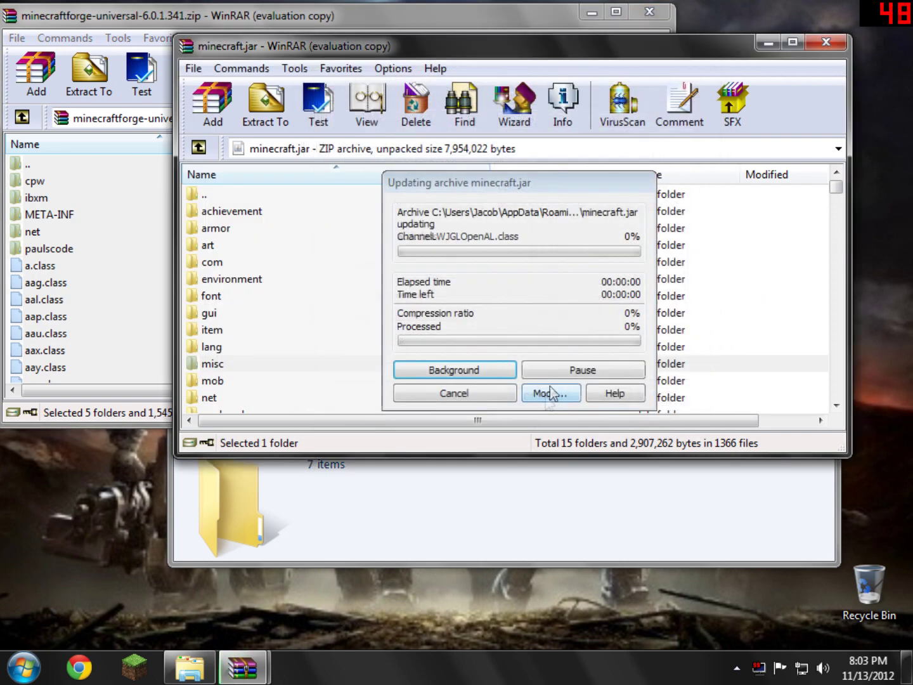
- Close both archive windows and the bin folder to return to the desktop
{"action": "left_click", "coordinate": [828, 41]}
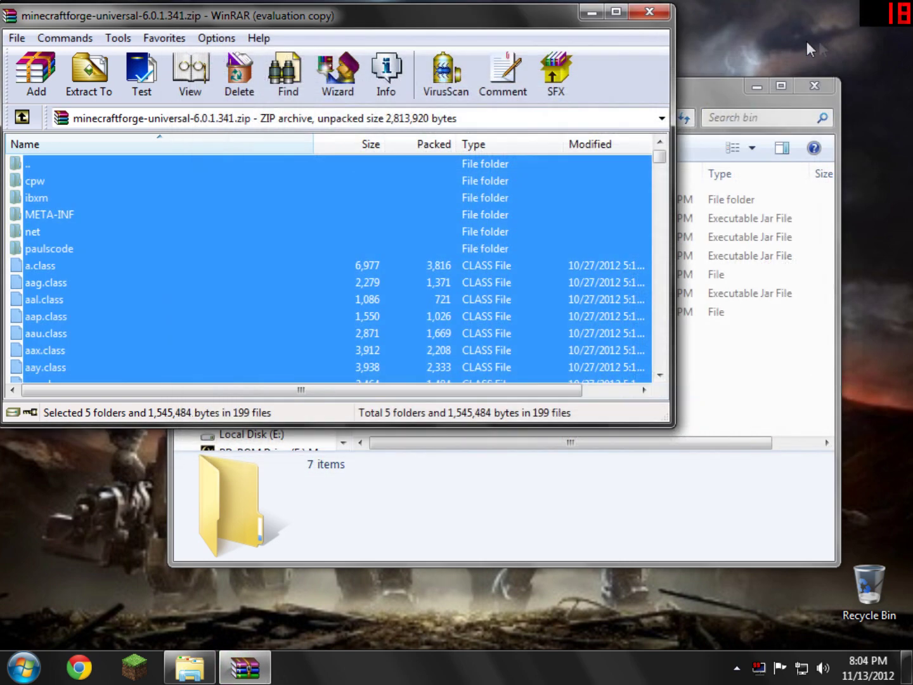
{"action": "left_click", "coordinate": [653, 13]}
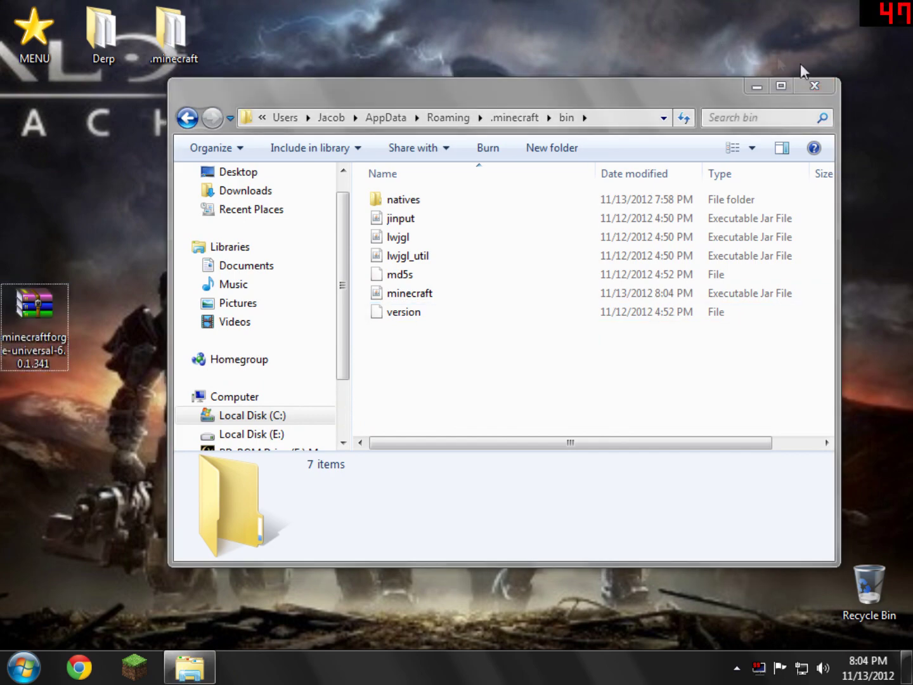
{"action": "left_click", "coordinate": [815, 89]}
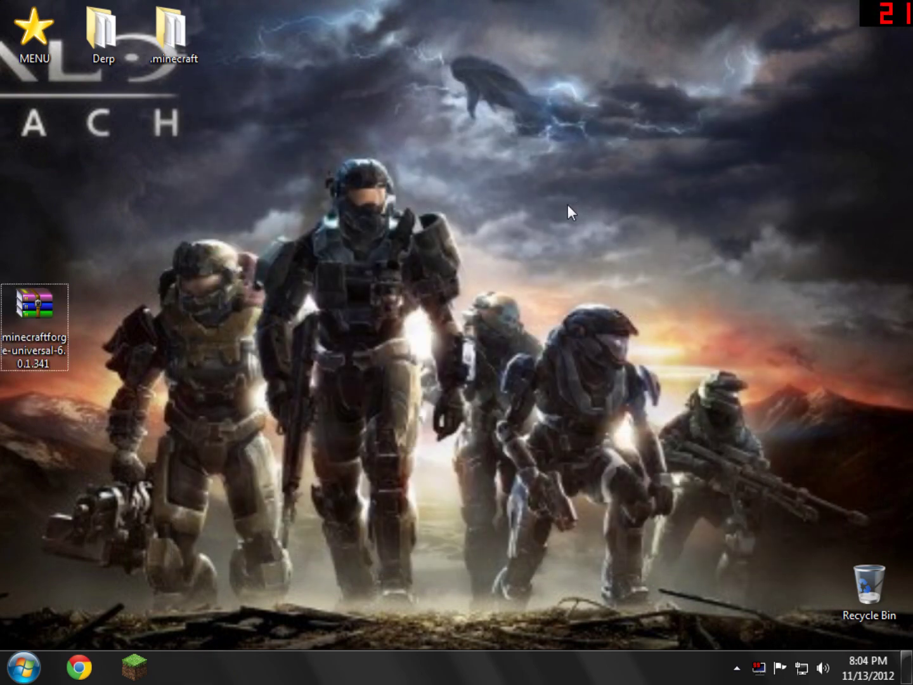
- Launch Minecraft, allow the unverified program to run, and log in with the saved account credentials
{"action": "left_click", "coordinate": [157, 654]}
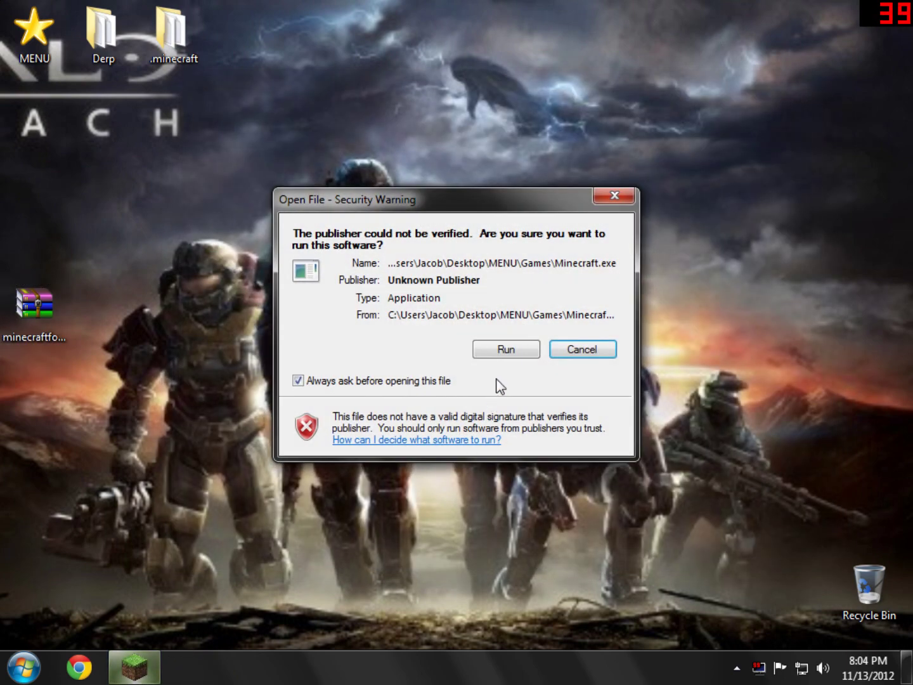
{"action": "left_click", "coordinate": [517, 349]}
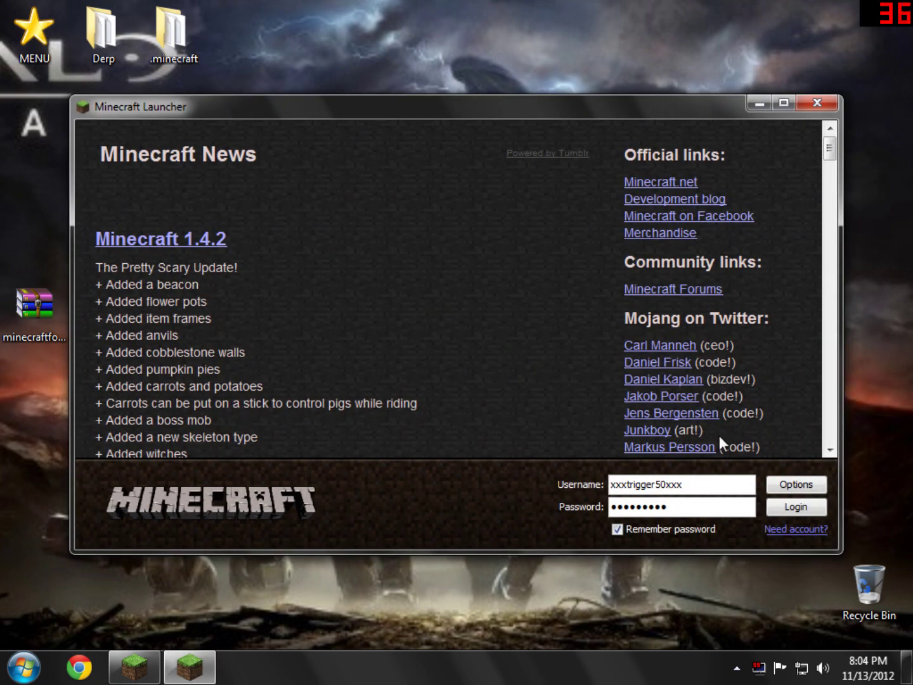
{"action": "left_click", "coordinate": [767, 508]}
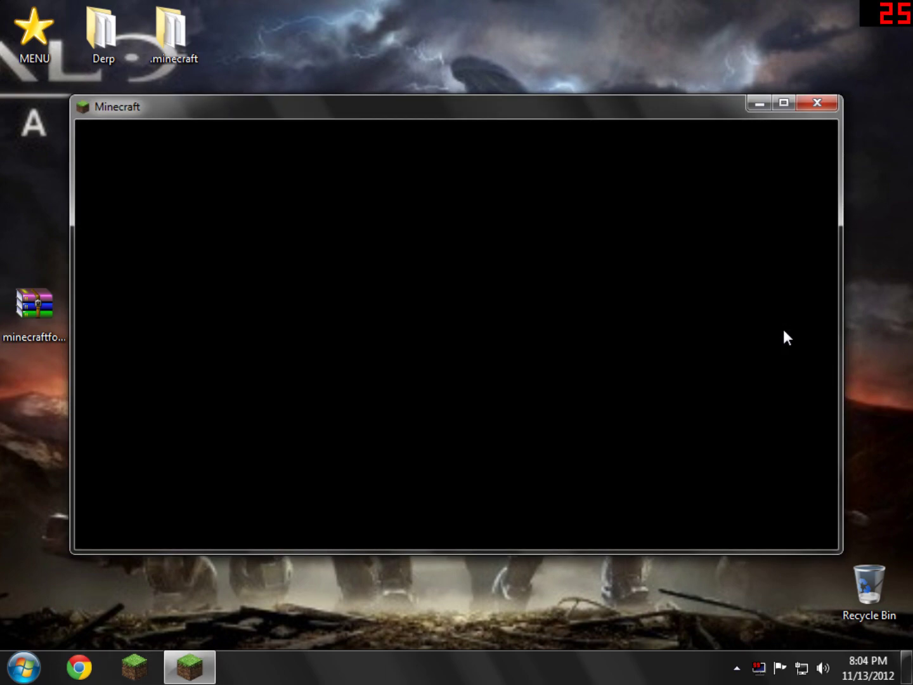
{"action": "left_click_drag", "start_coordinate": [774, 328], "coordinate": [669, 315]}
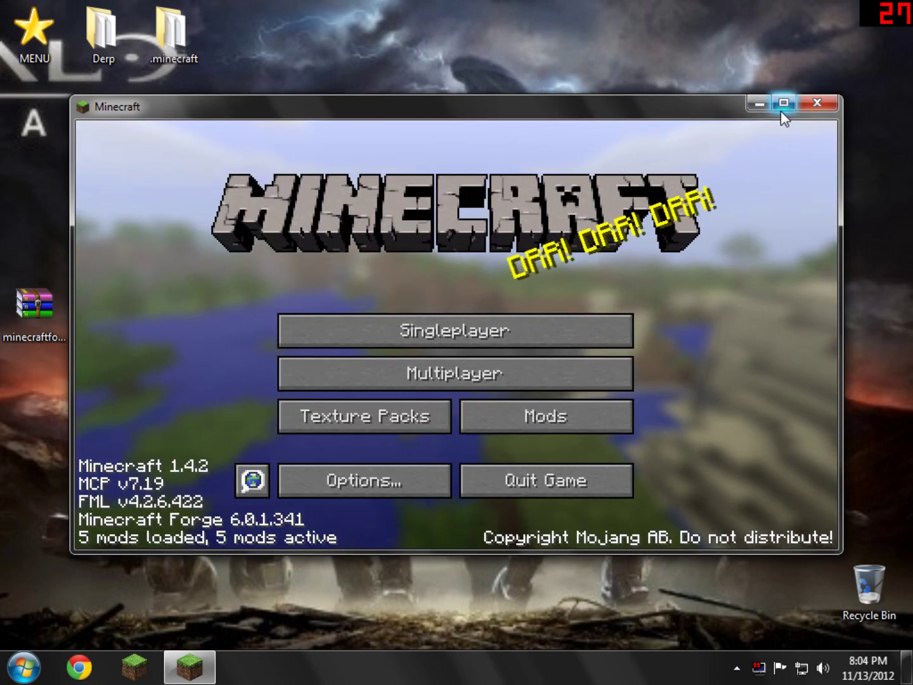
- Maximize the Minecraft window and check the Mod List for the installed mods, returning to the title screen
{"action": "left_click", "coordinate": [783, 105]}
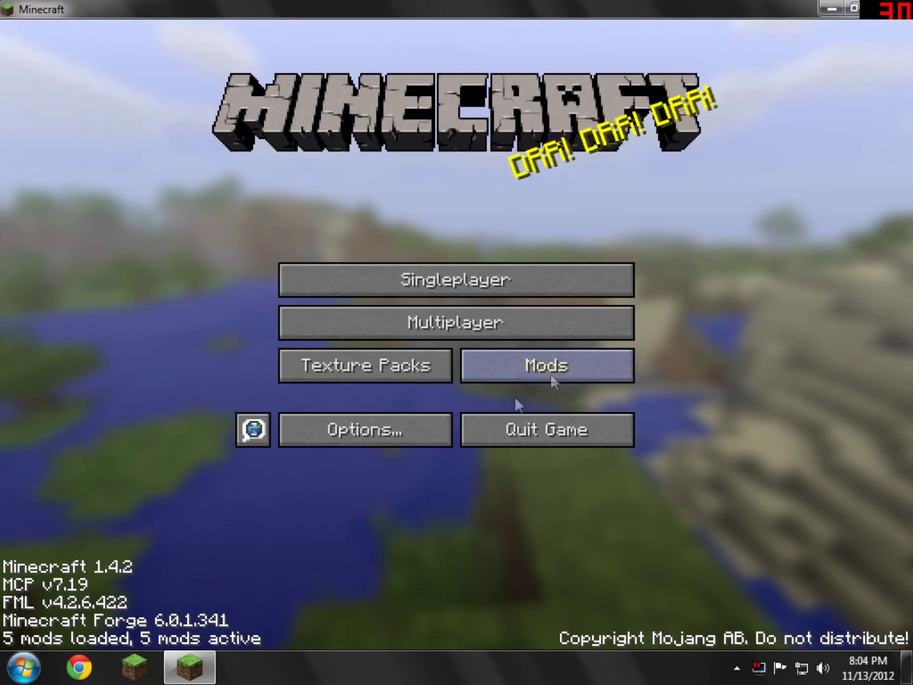
{"action": "left_click", "coordinate": [509, 372]}
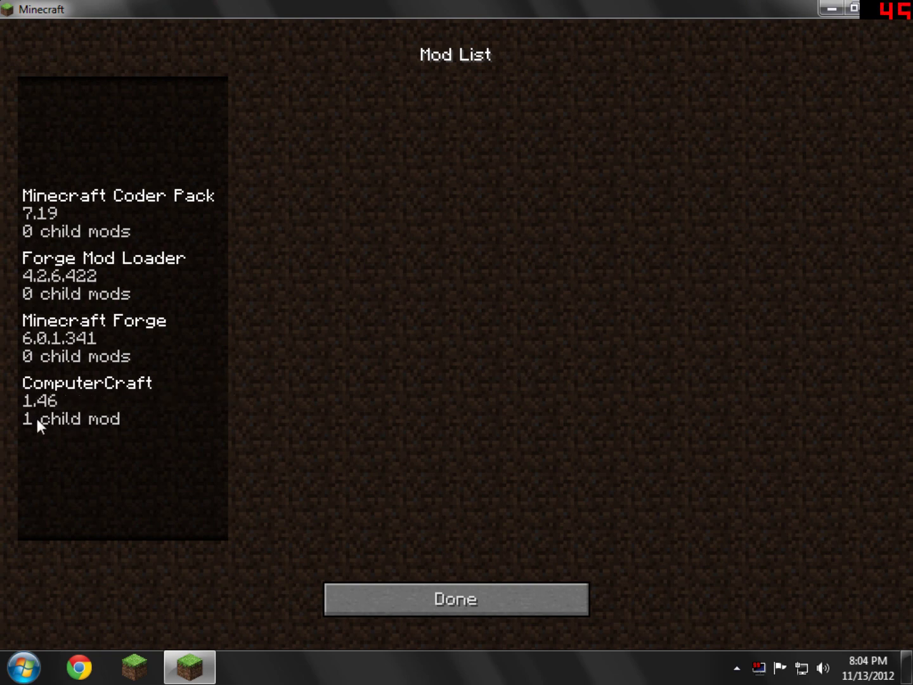
{"action": "left_click", "coordinate": [512, 590]}
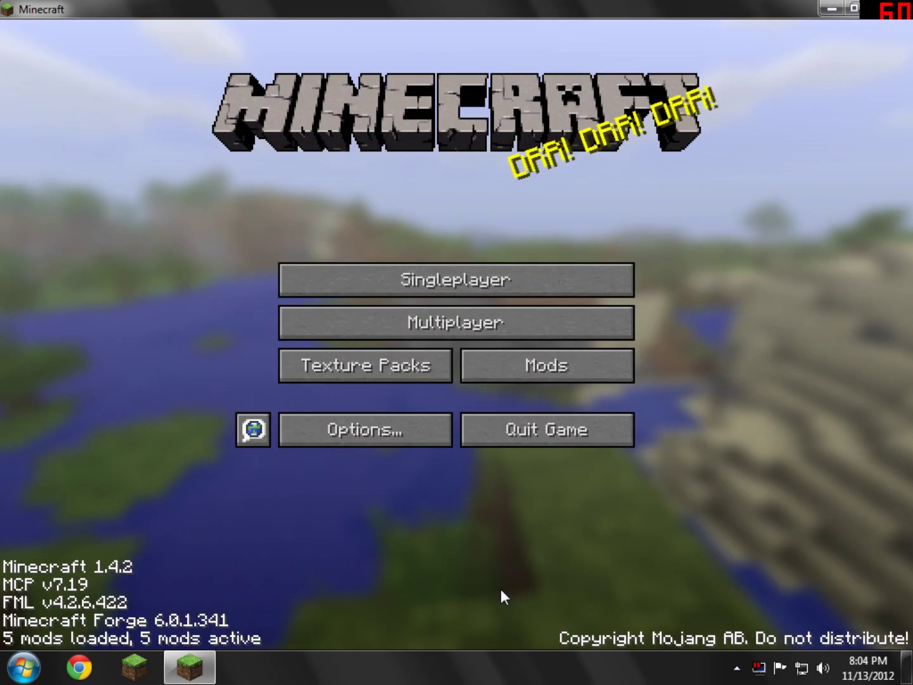
- Create a new singleplayer world named New World in Creative game mode
{"action": "left_click", "coordinate": [500, 282]}
{"action": "left_click", "coordinate": [583, 567]}
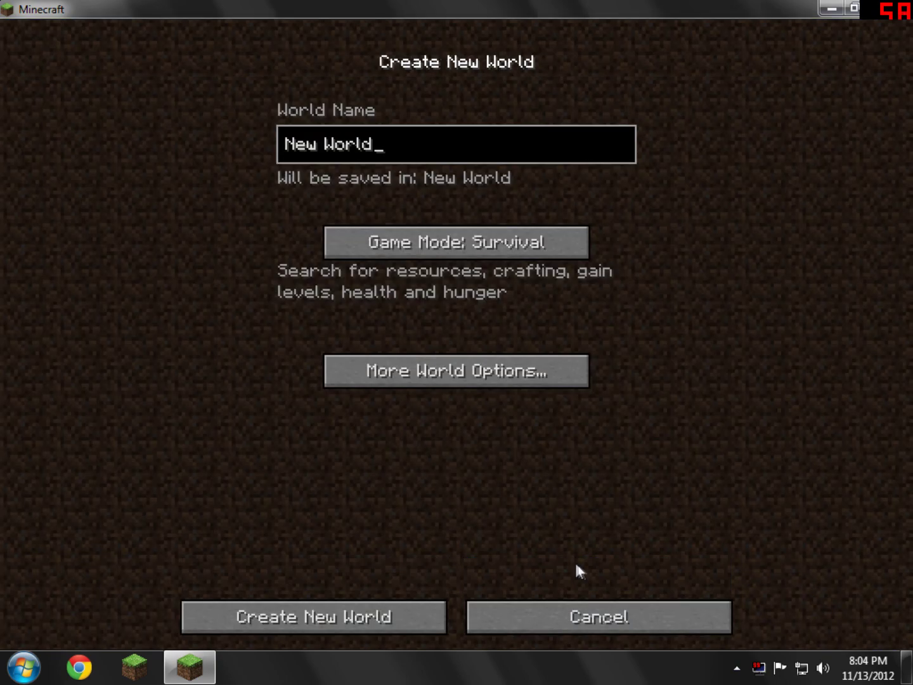
{"action": "left_click", "coordinate": [496, 241]}
{"action": "left_click", "coordinate": [328, 622]}
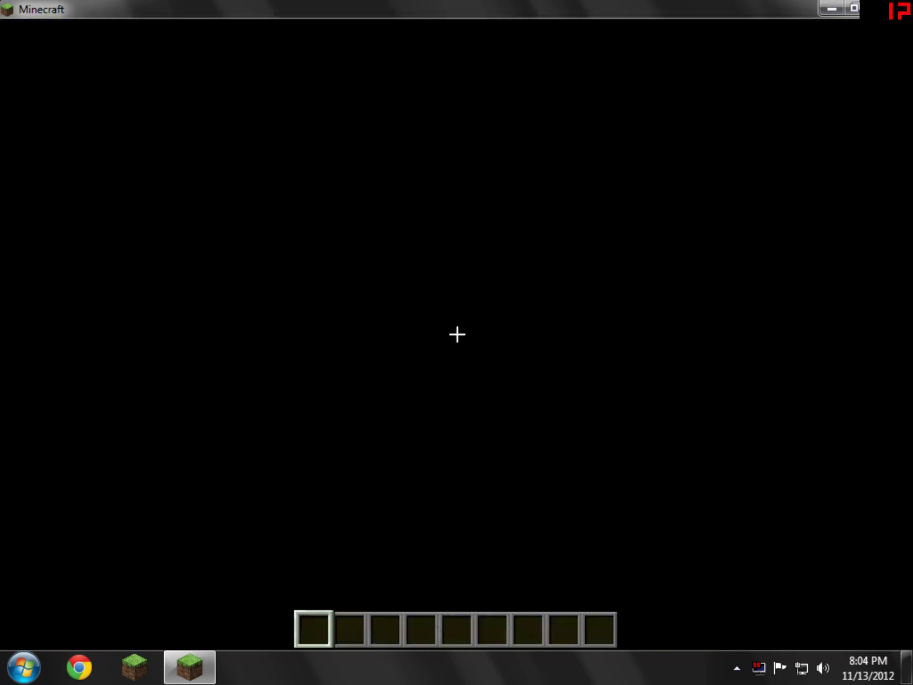
- Move forward across the jungle treetops and open the creative inventory
{"action": "key", "text": "w"}
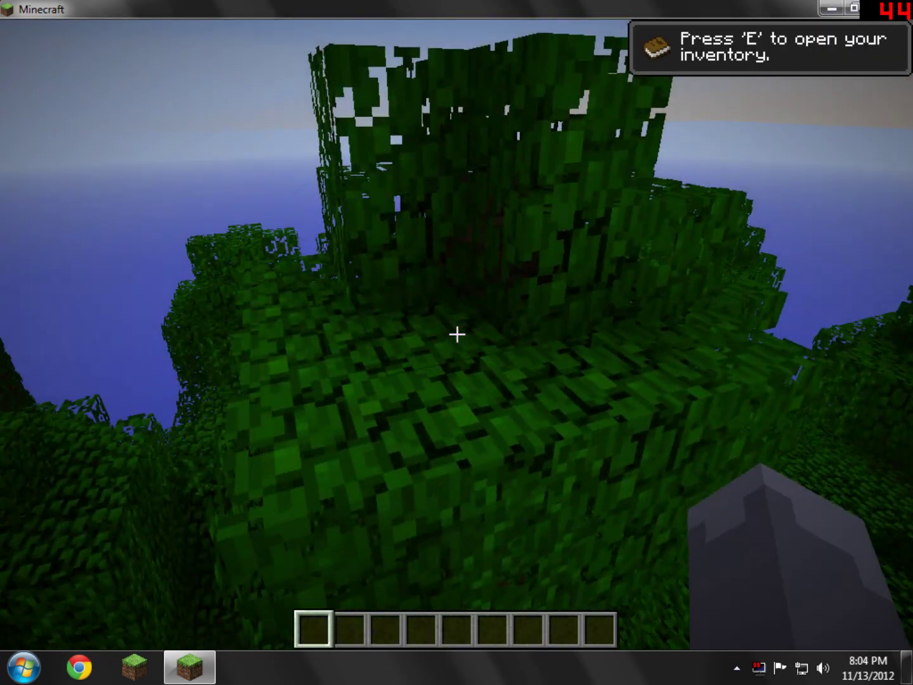
{"action": "key", "text": "space"}
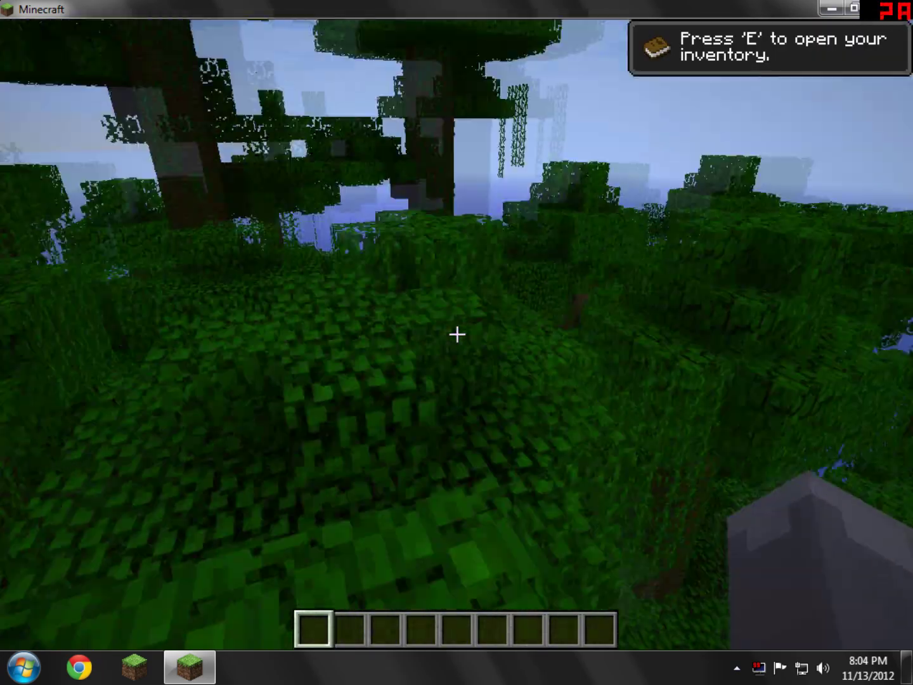
{"action": "key", "text": "w"}
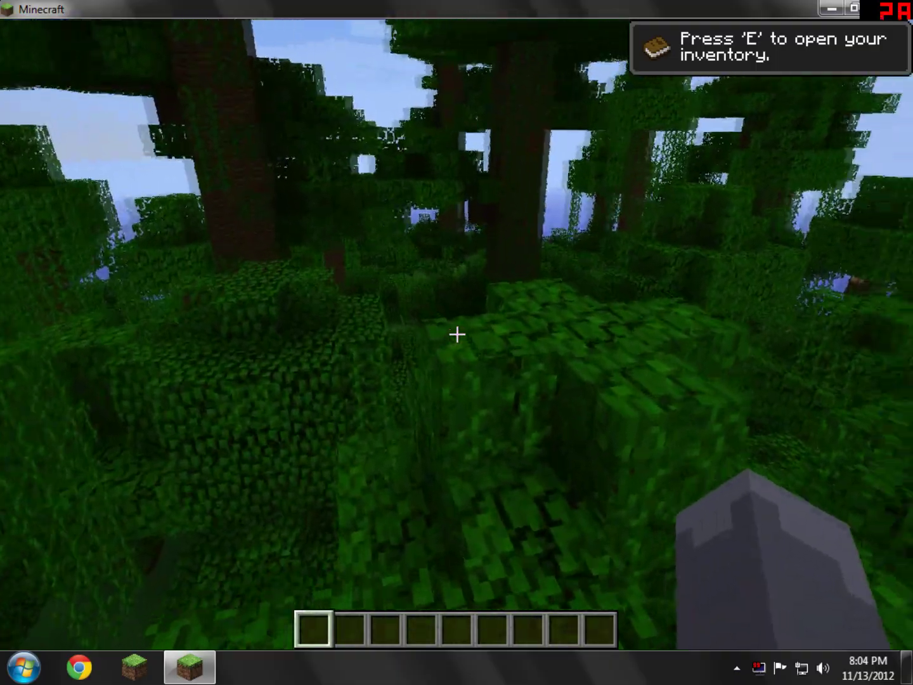
{"action": "key", "text": "w"}
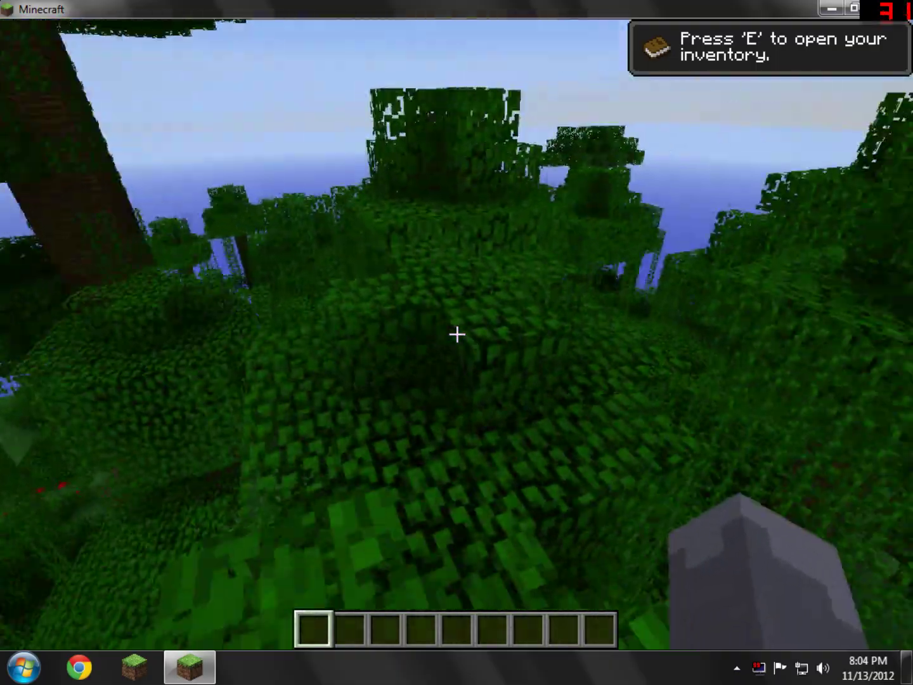
{"action": "key", "text": "w"}
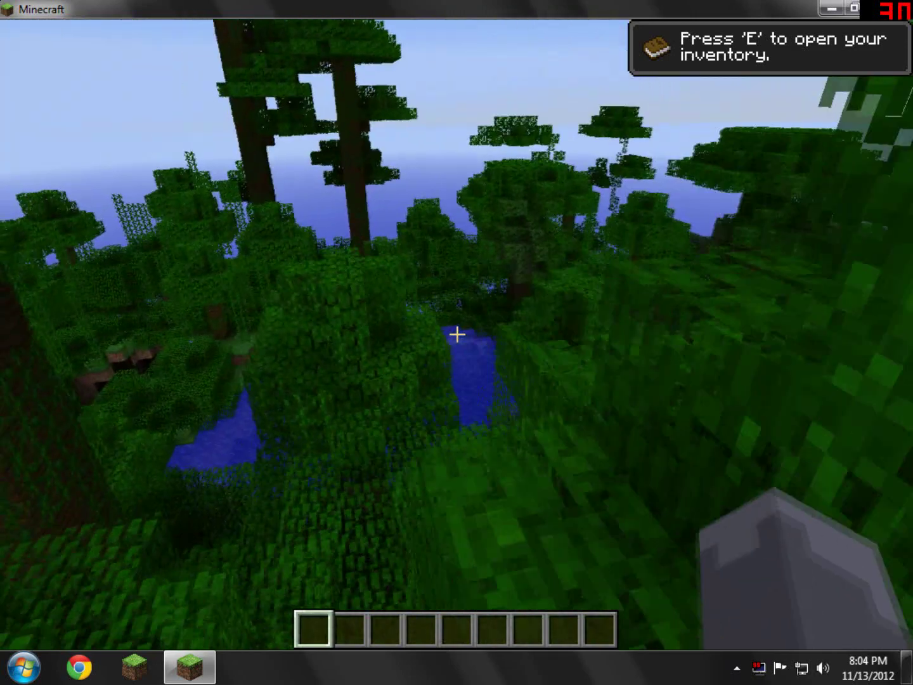
{"action": "key", "text": "w"}
{"action": "key", "text": "e"}
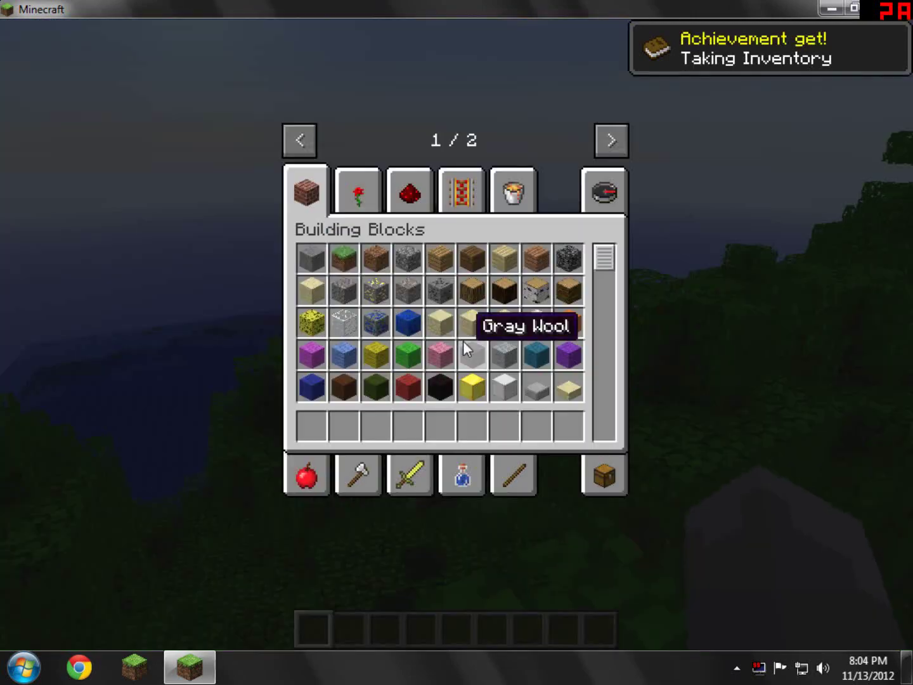
- Add a purple Floppy Disk to the first hotbar slot and an Advanced Computer to the third from the ComputerCraft creative category
{"action": "left_click", "coordinate": [608, 140]}
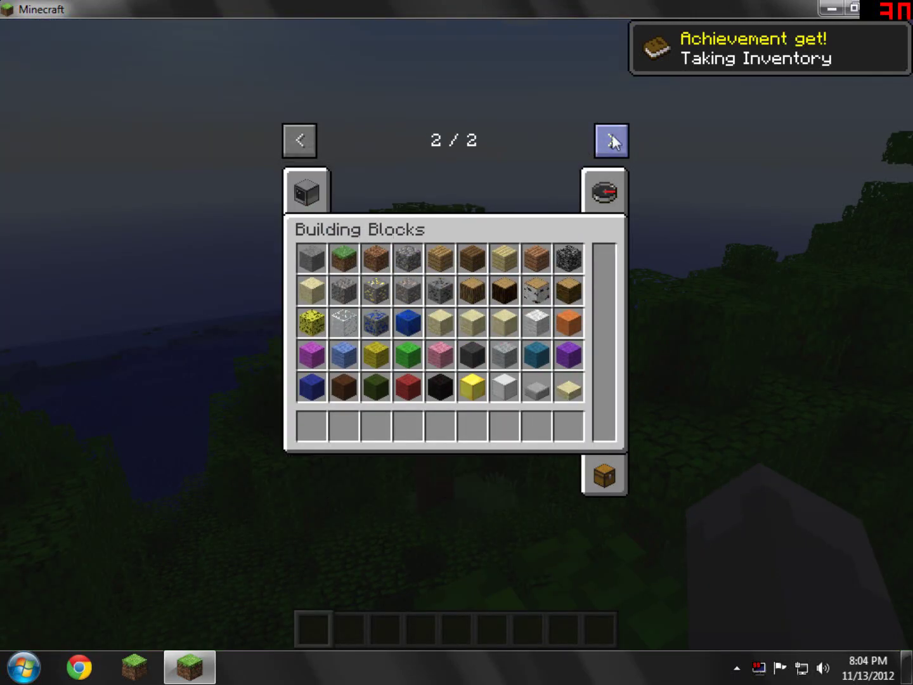
{"action": "left_click", "coordinate": [306, 191]}
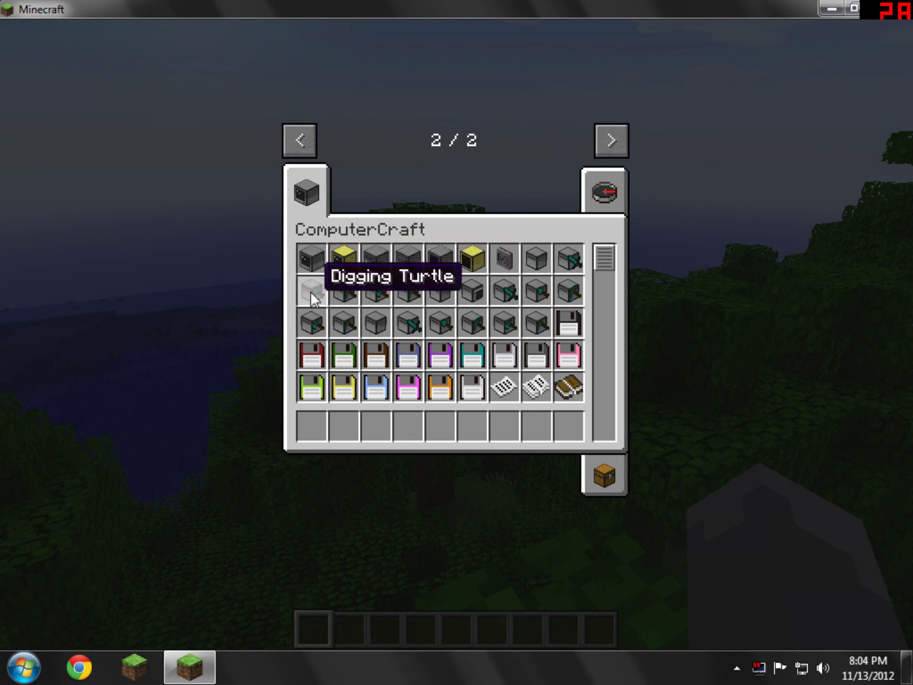
{"action": "left_click", "coordinate": [440, 360]}
{"action": "left_click", "coordinate": [312, 427]}
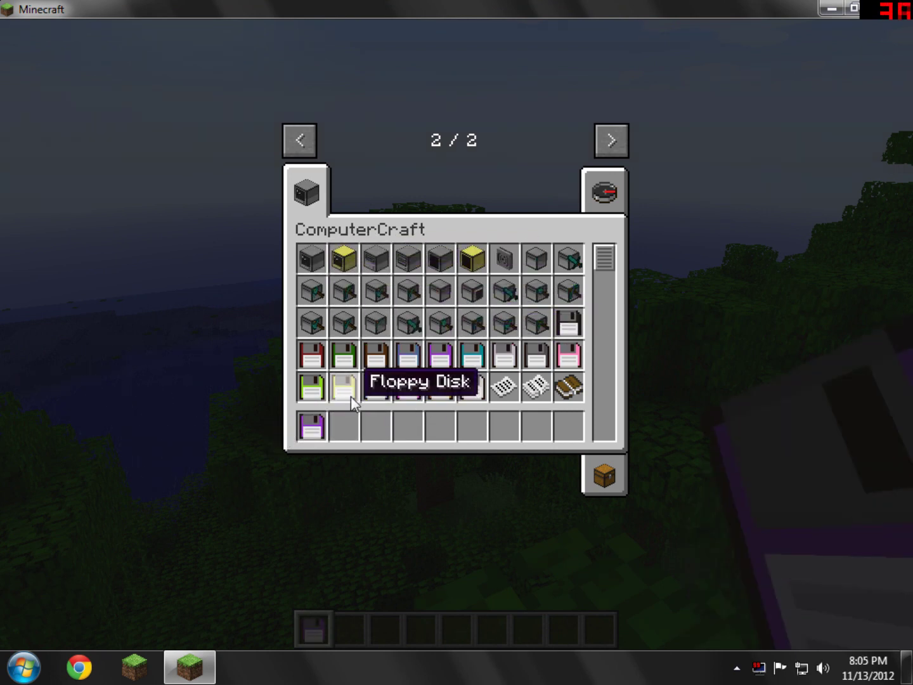
{"action": "left_click", "coordinate": [345, 259]}
{"action": "left_click", "coordinate": [365, 433]}
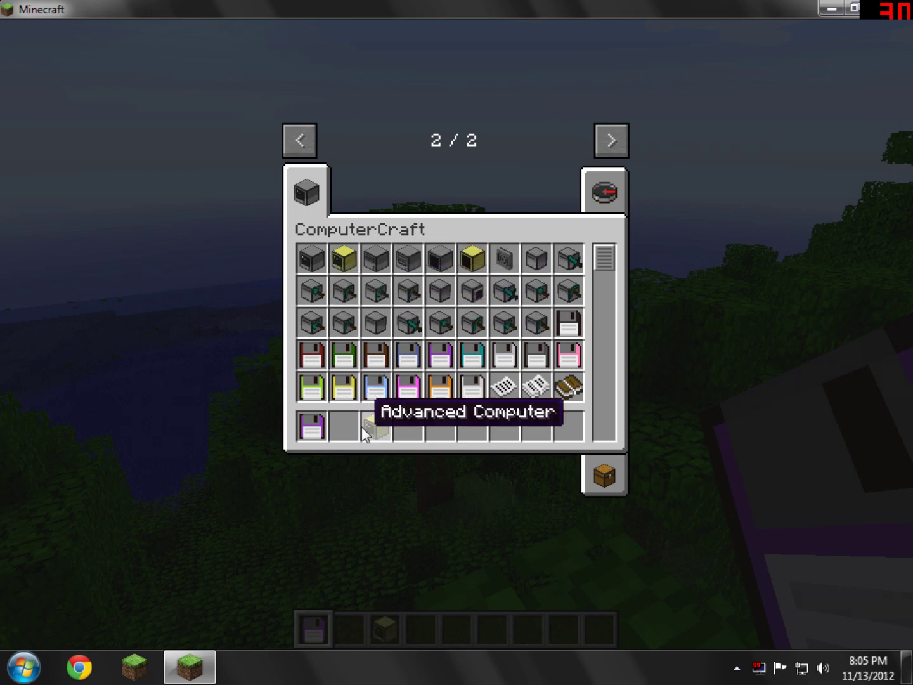
{"action": "key", "text": "e"}
- Place two Advanced Computers beside each other on the jungle treetop leaves
{"action": "scroll", "coordinate": [456, 334], "scroll_direction": "down", "scroll_amount": 2}
{"action": "right_click", "coordinate": [457, 333]}
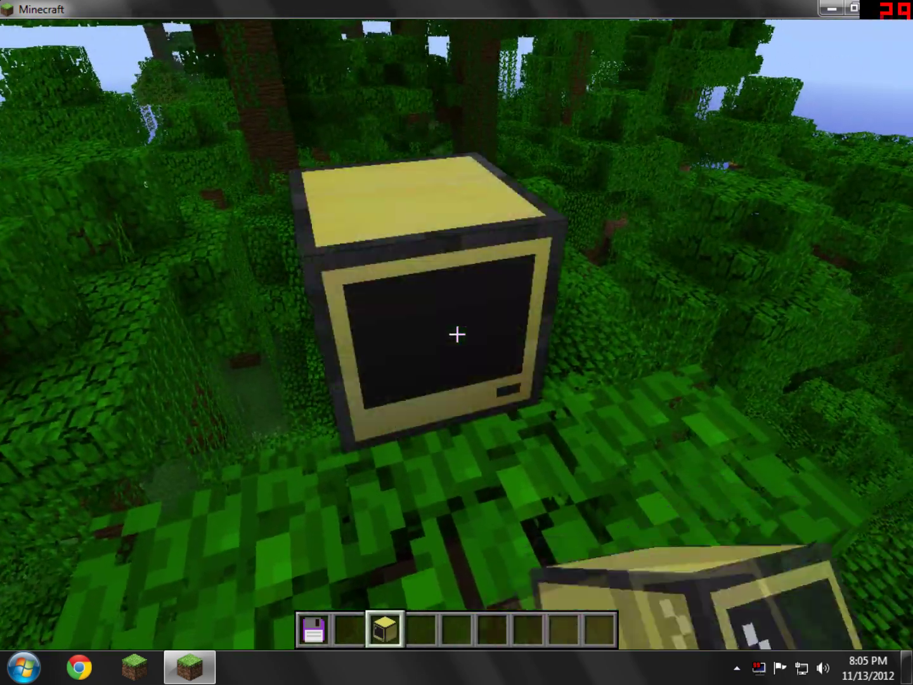
{"action": "right_click", "coordinate": [456, 334]}
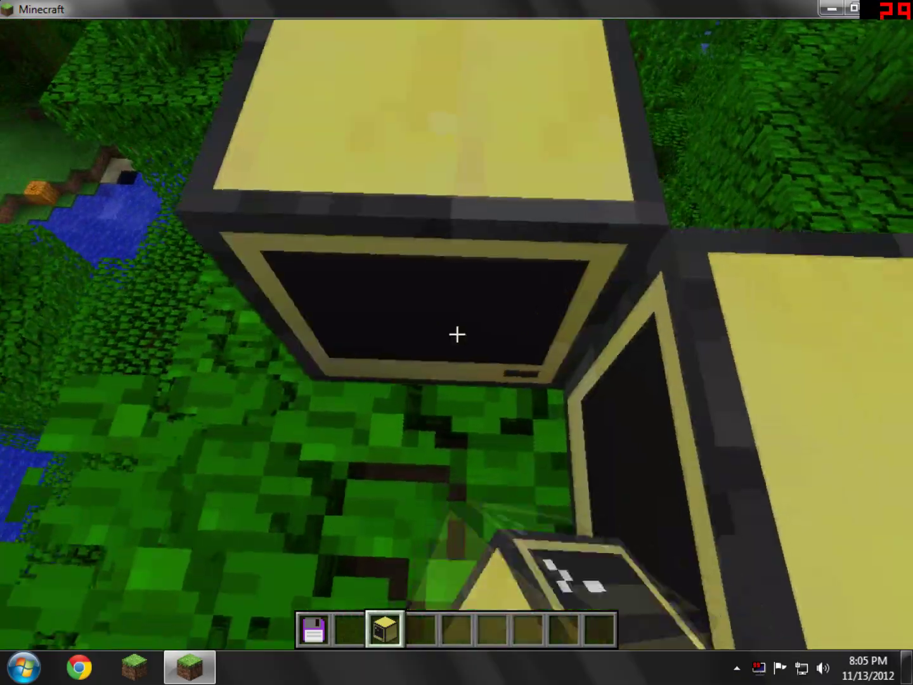
- Break both Advanced Computers standing on the treetop
{"action": "left_click", "coordinate": [456, 334]}
{"action": "left_click", "coordinate": [457, 334]}
{"action": "left_click", "coordinate": [457, 333]}
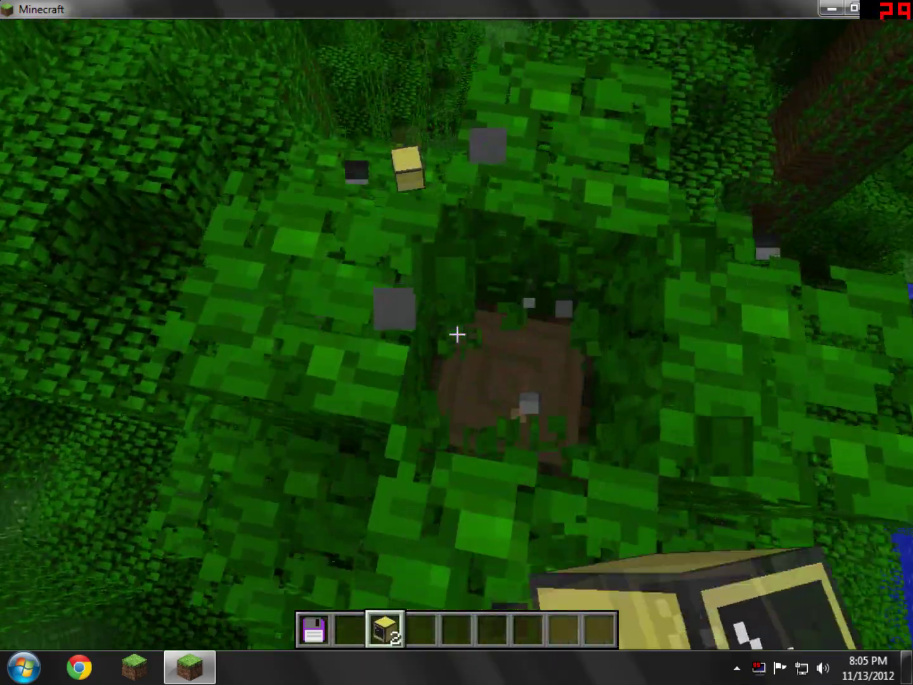